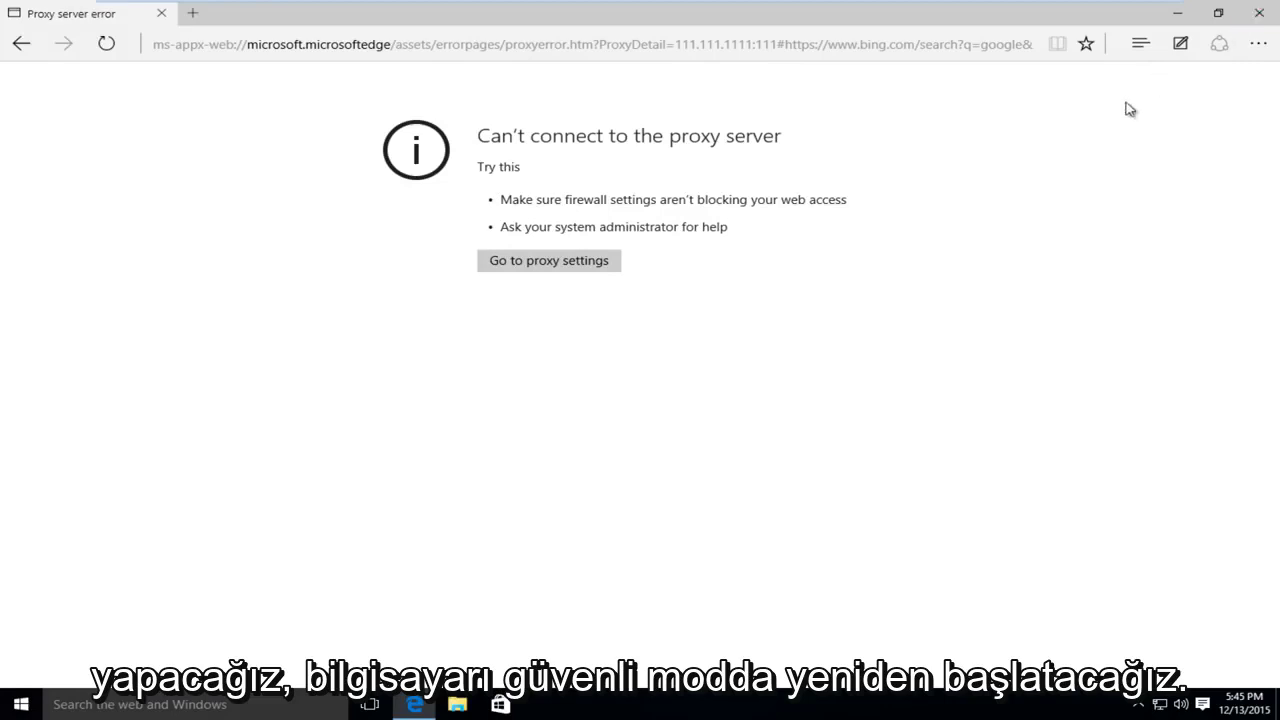
# Close the browser showing the proxy error and Shift-restart from Start into the recovery environment.
pyautogui.click(1257, 14)
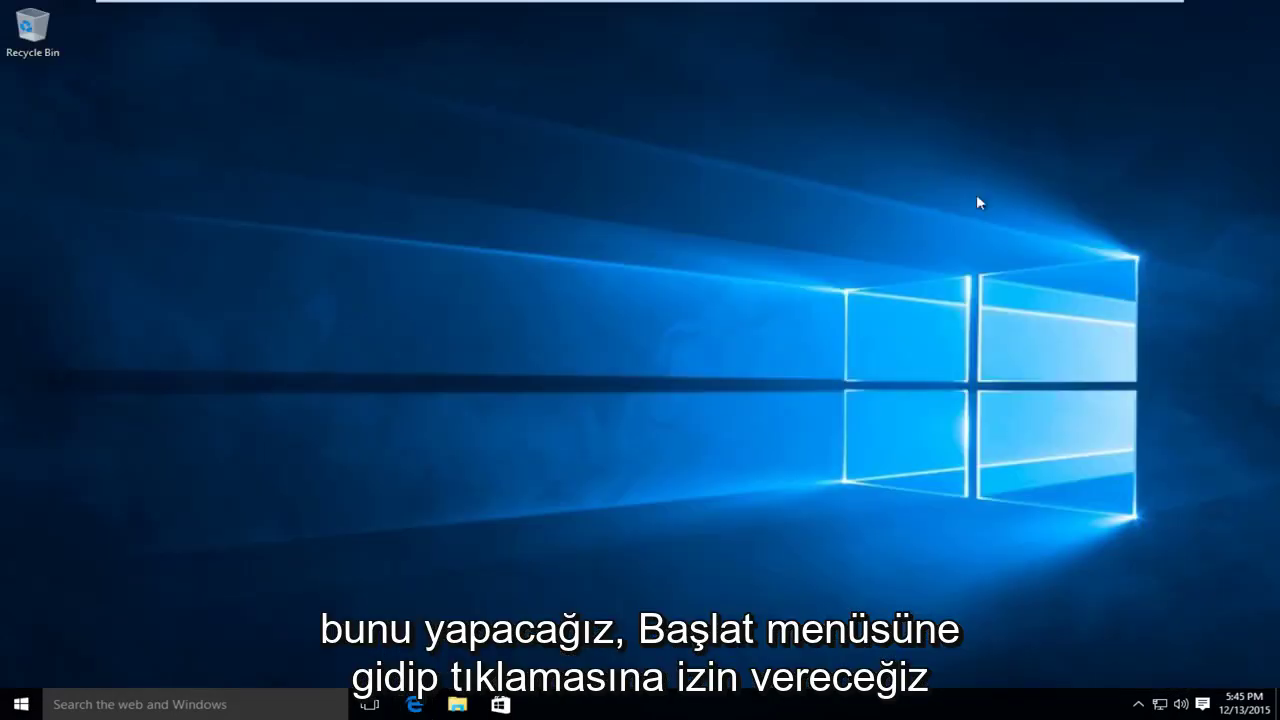
pyautogui.click(6, 712)
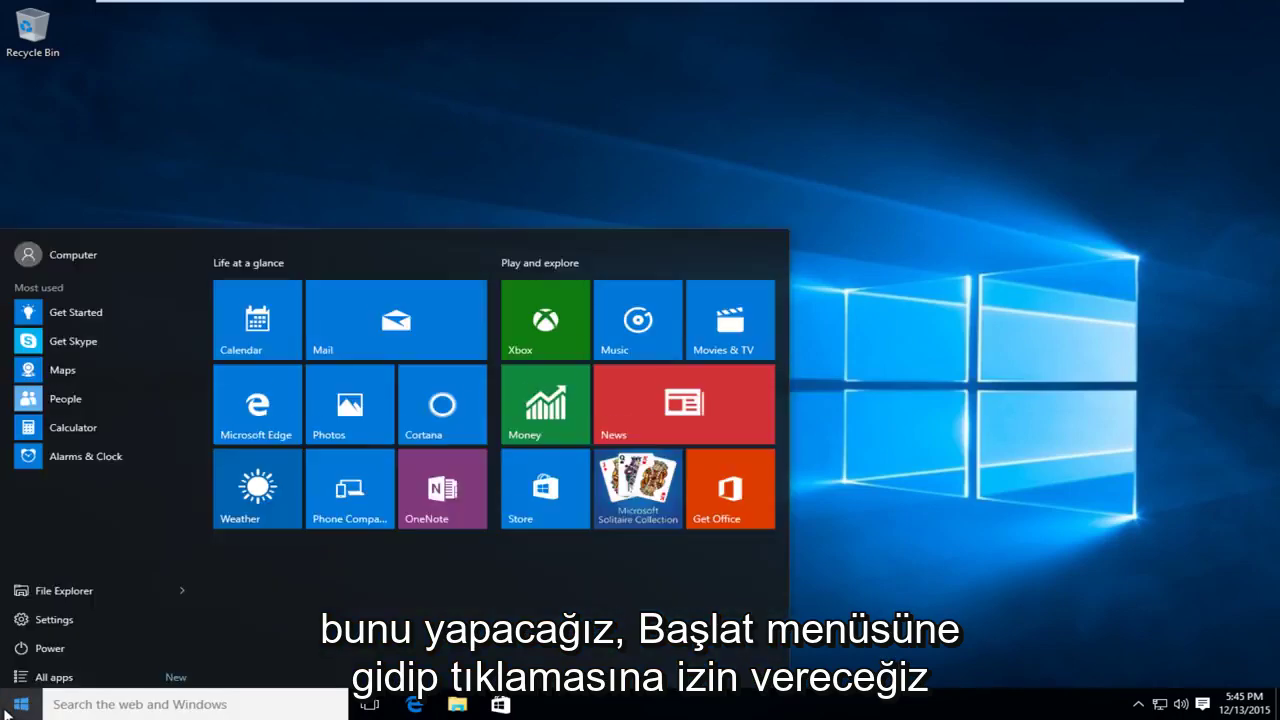
pyautogui.click(48, 645)
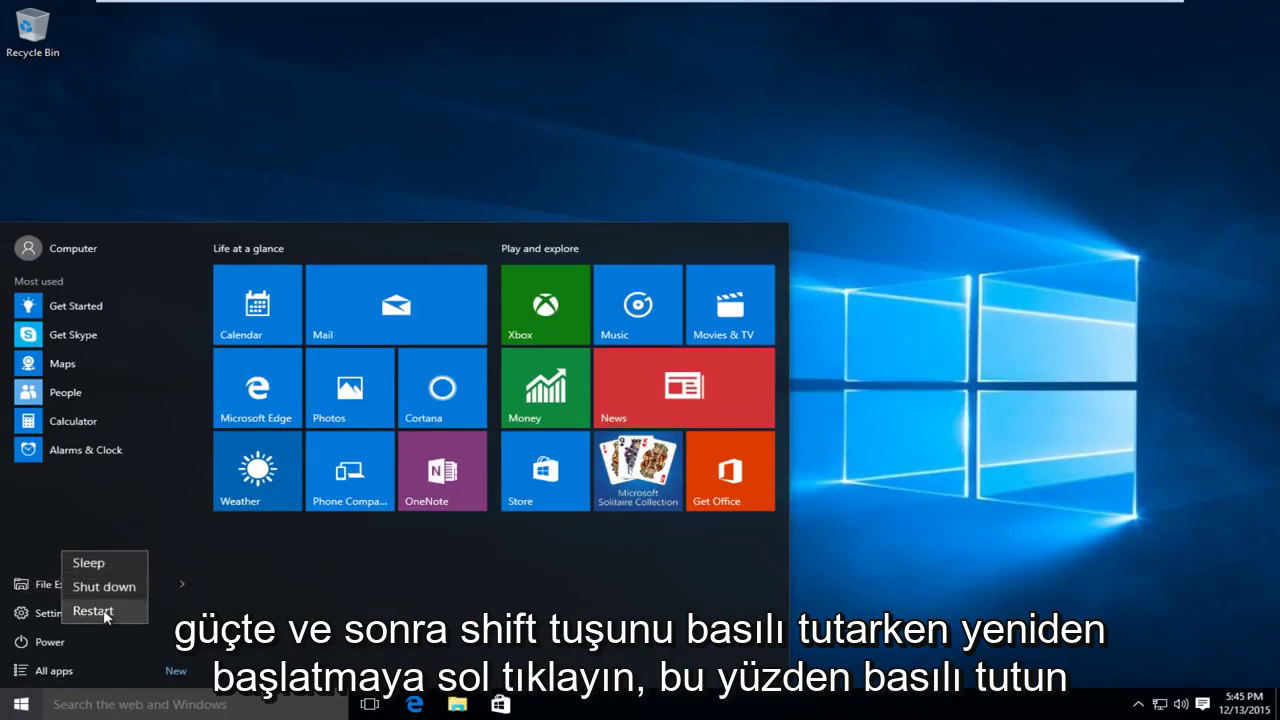
pyautogui.keyDown('shift'); pyautogui.click(105, 611); pyautogui.keyUp('shift')
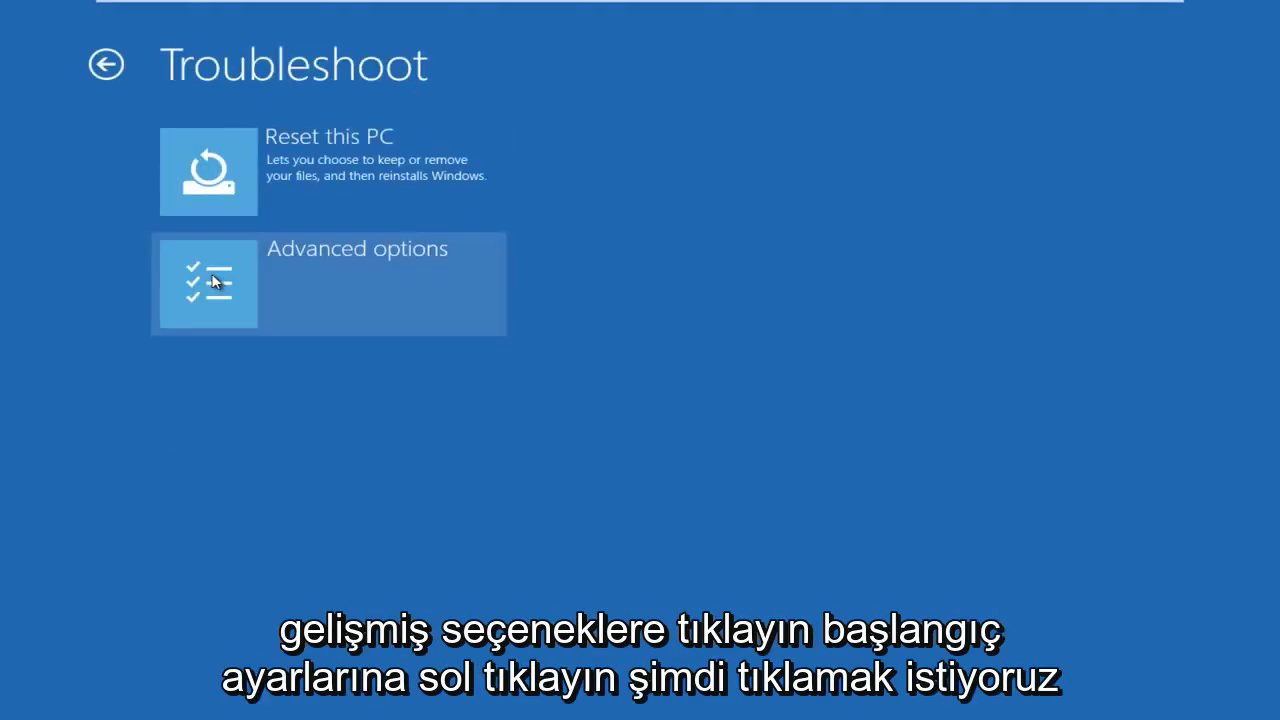
# Go to Advanced options > Startup Settings and restart to the boot-mode list.
pyautogui.click(212, 281)
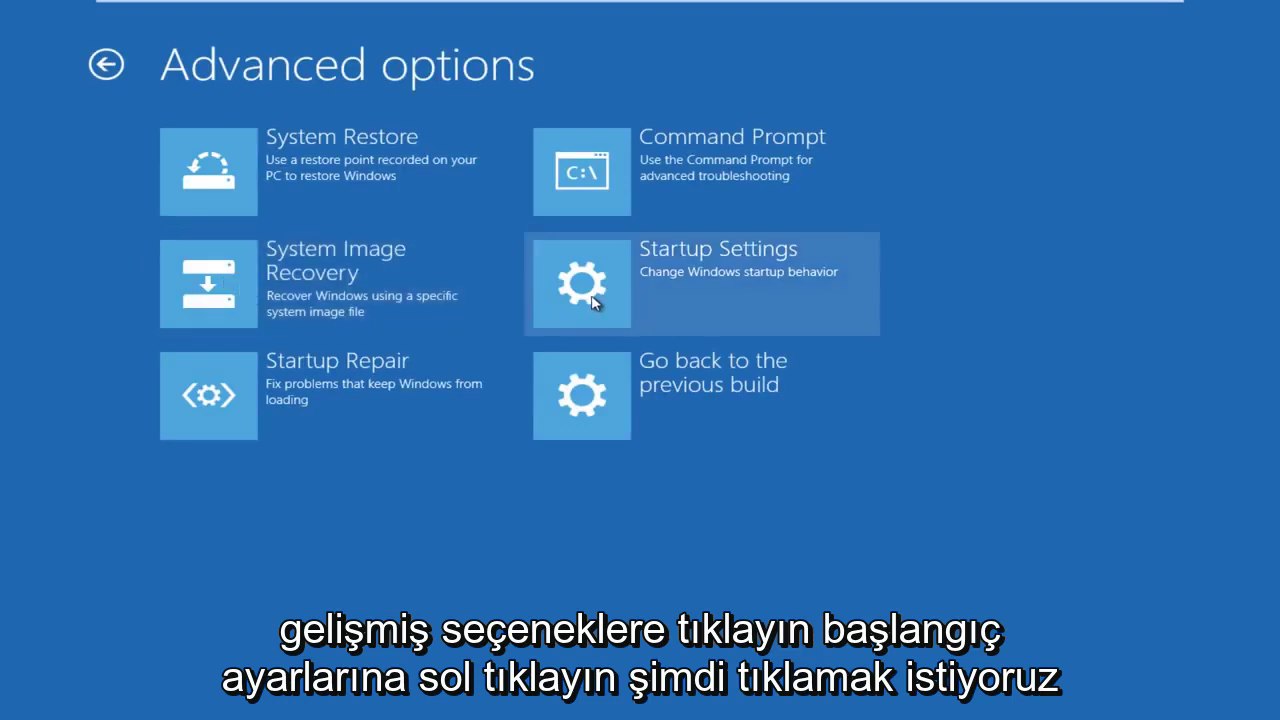
pyautogui.click(594, 298)
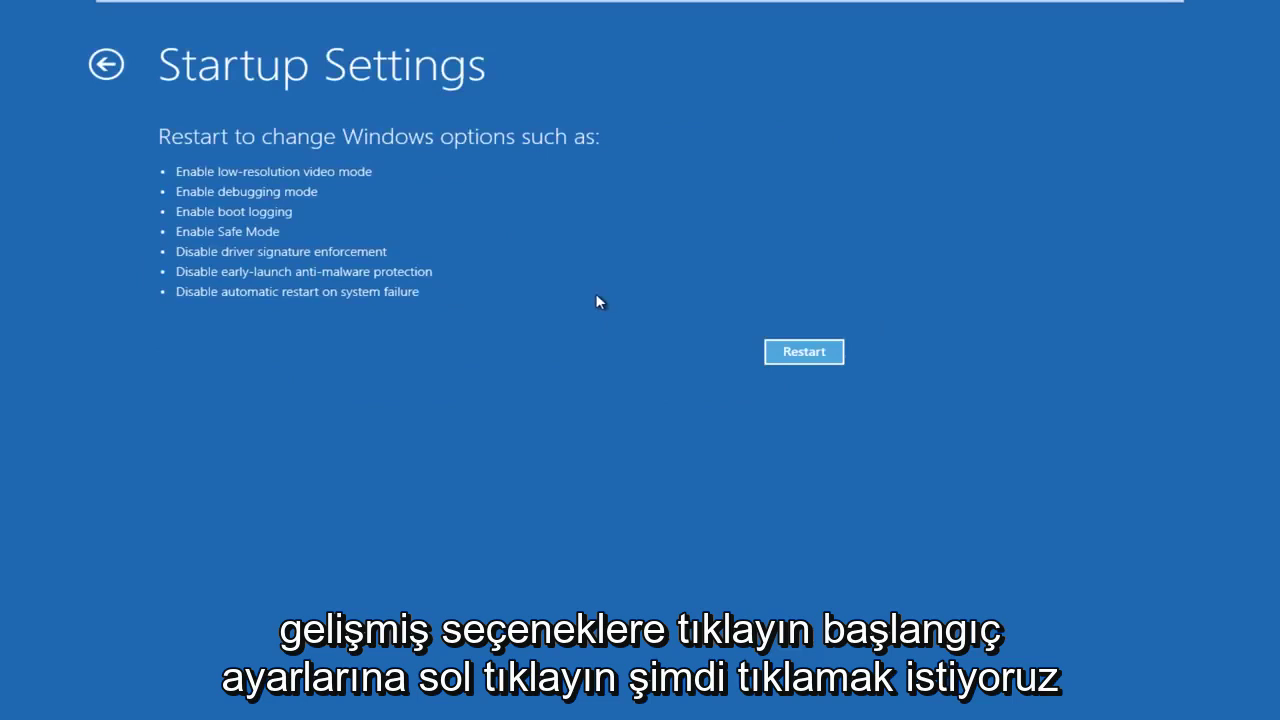
pyautogui.click(809, 353)
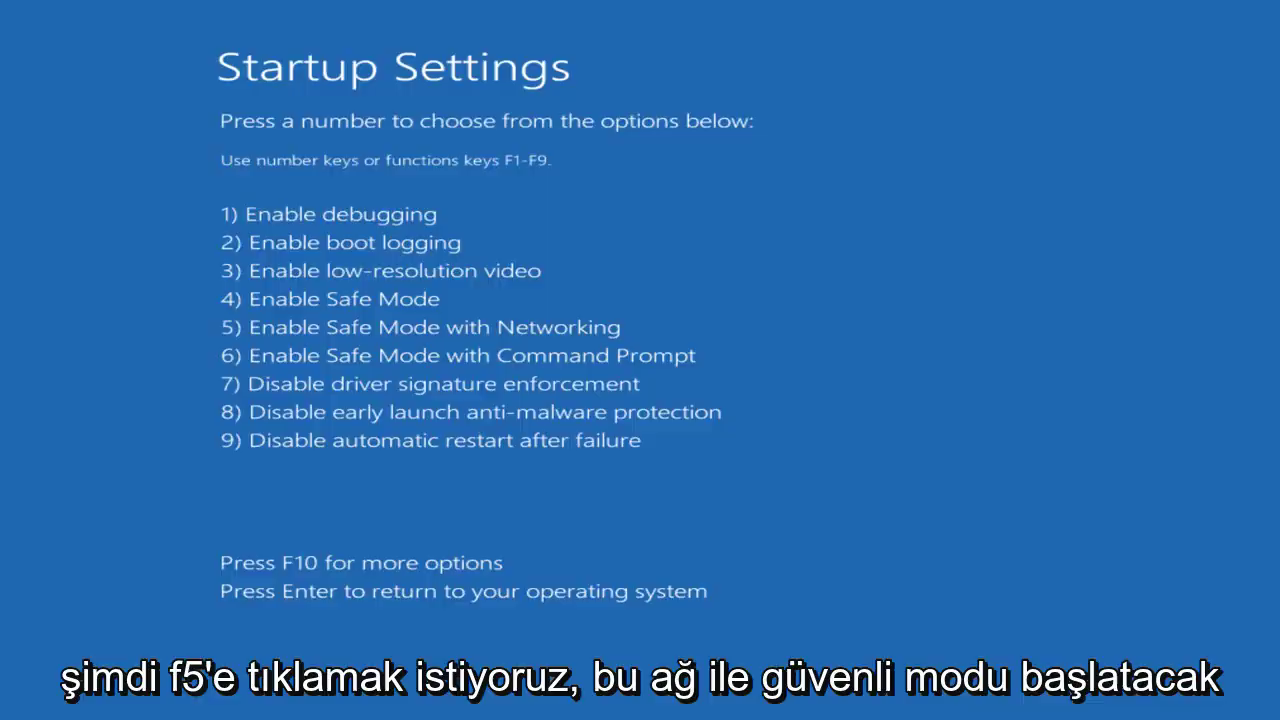
# Choose option 5, Safe Mode with Networking, and sign in with the account password.
pyautogui.press('F5')
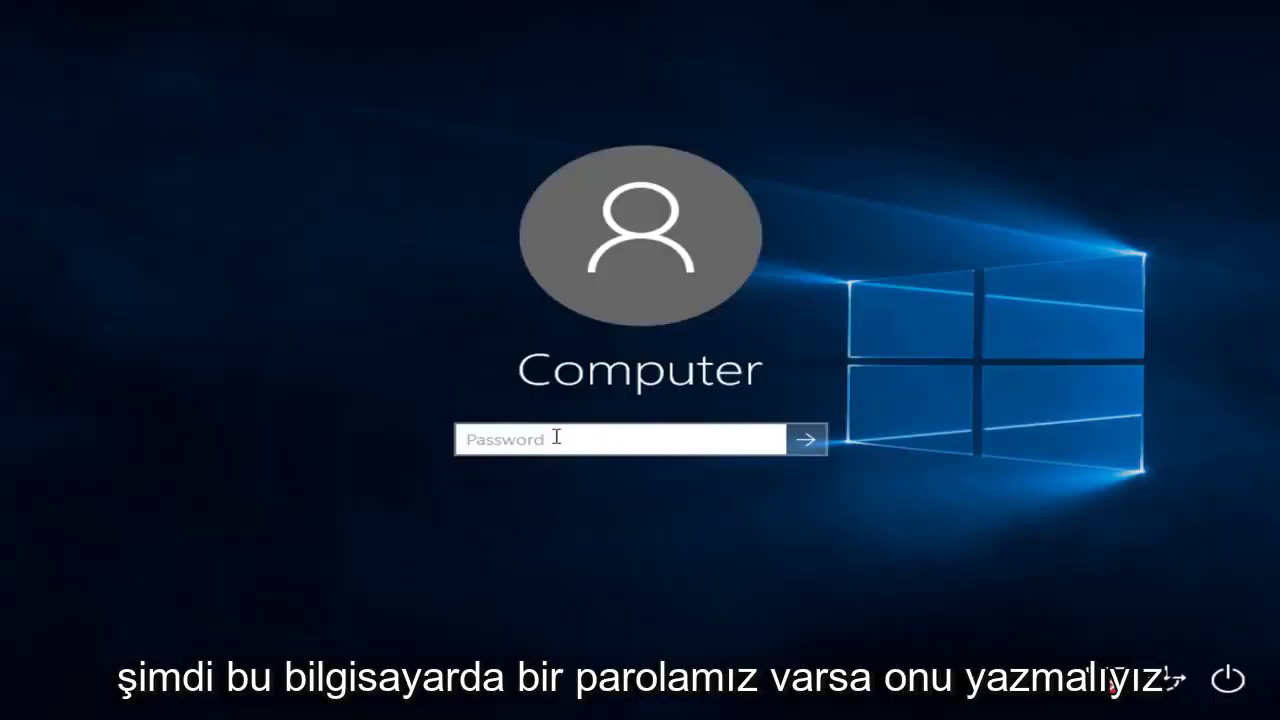
pyautogui.write('••••')
pyautogui.press('Return')
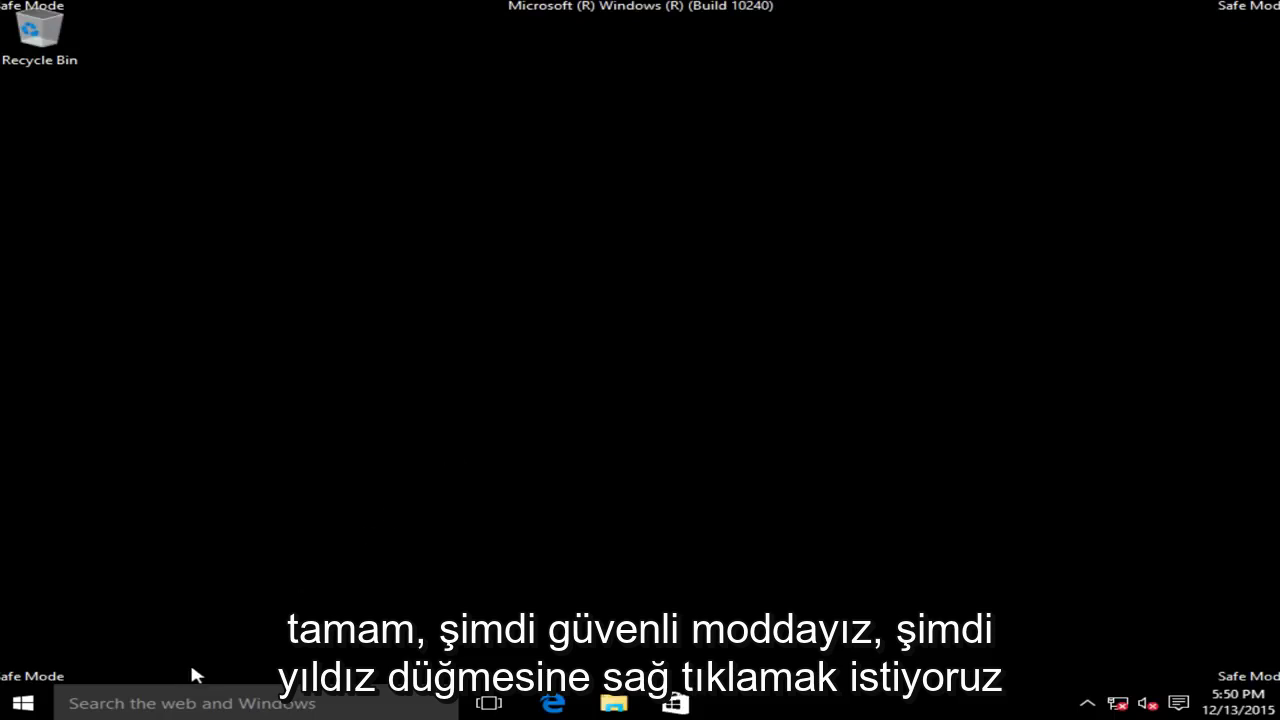
# Launch Registry Editor by running regedit from the Start right-click menu's Run dialog.
pyautogui.rightClick(14, 705)
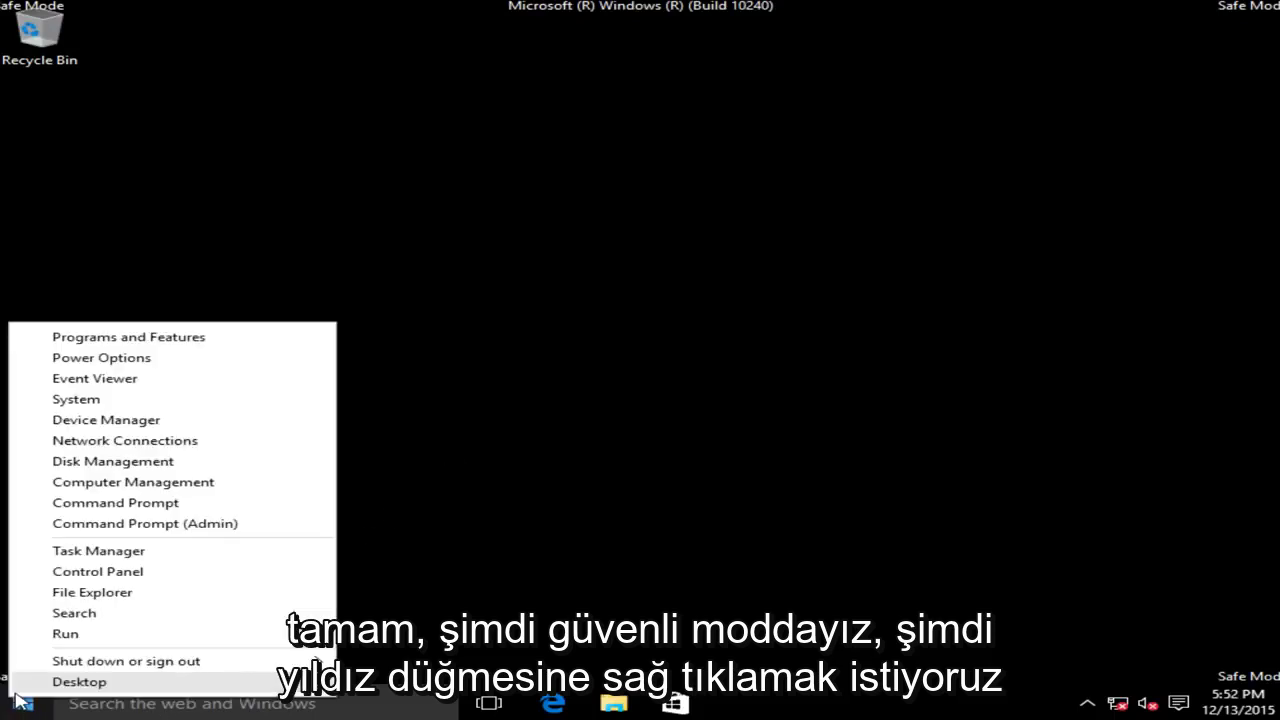
pyautogui.click(68, 634)
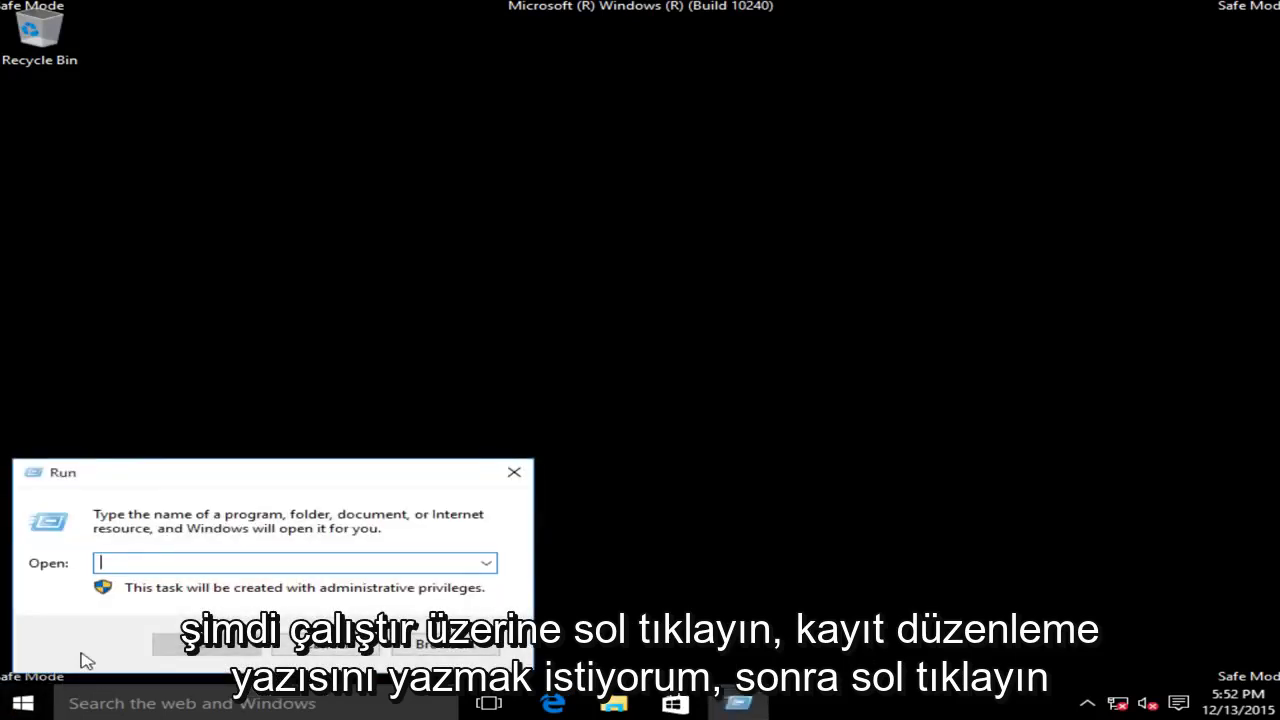
pyautogui.write('reg')
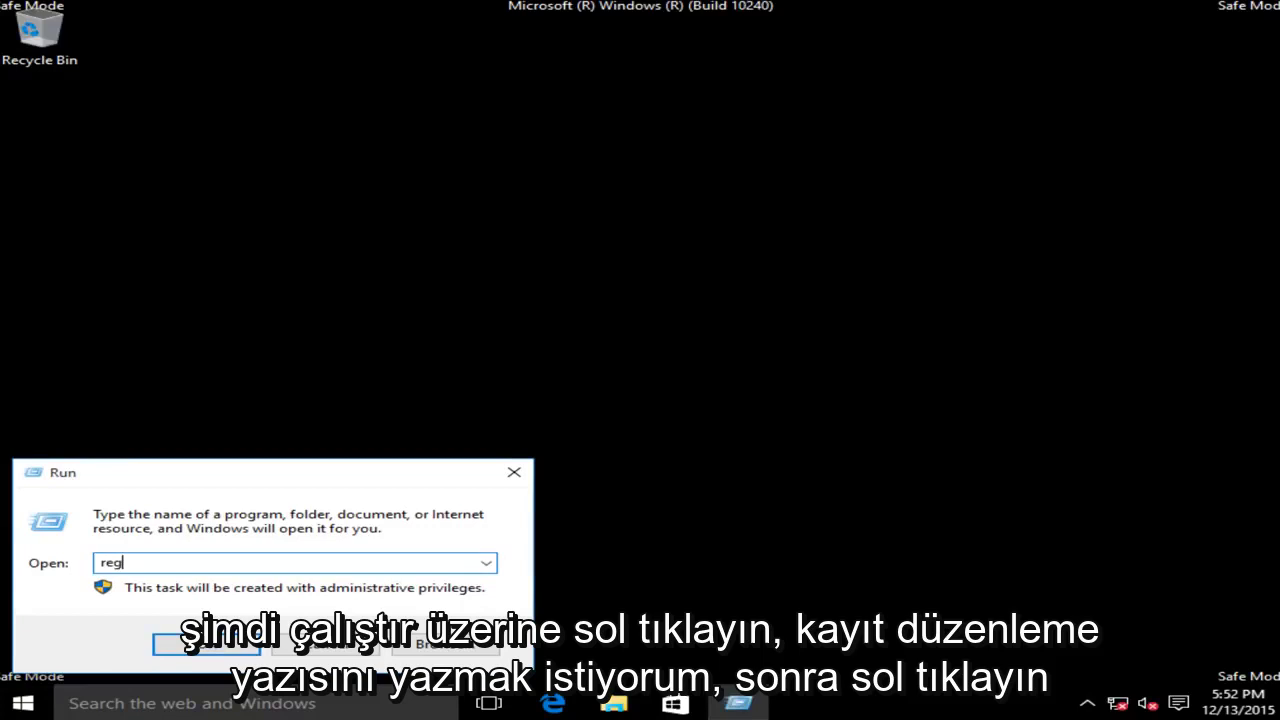
pyautogui.write('edit')
pyautogui.click(222, 645)
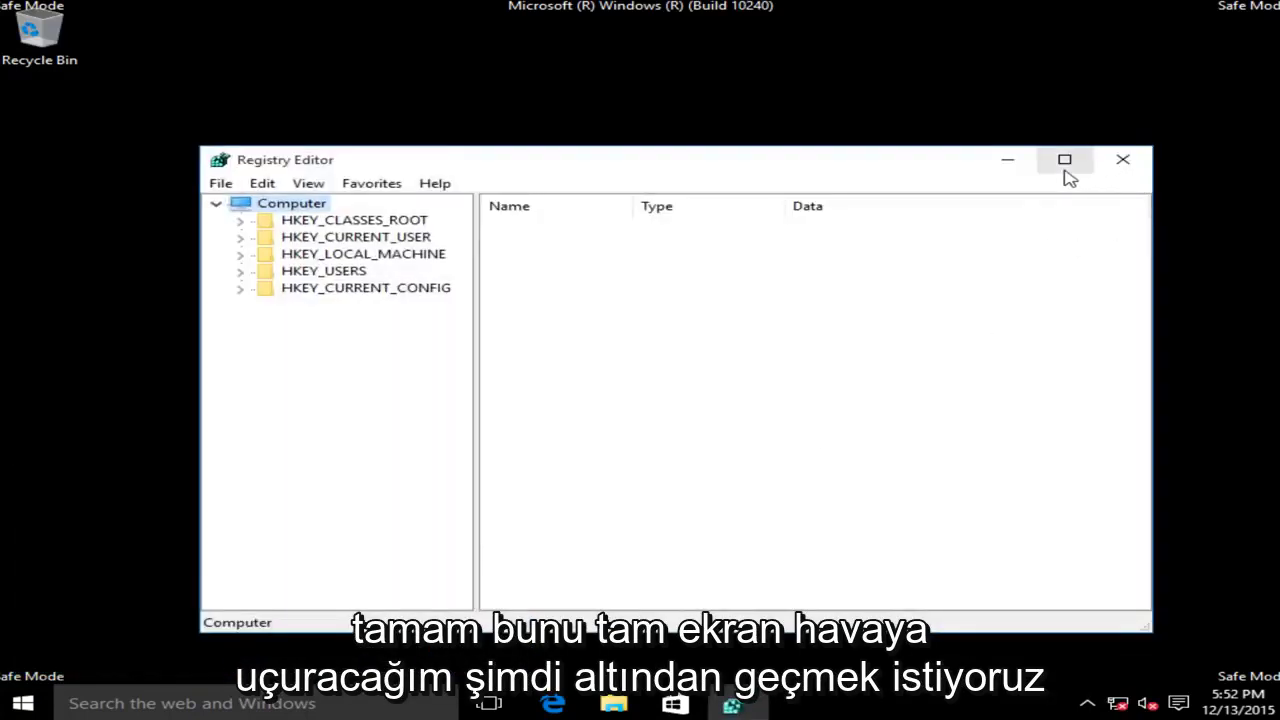
# Maximize Registry Editor and expand HKEY_CURRENT_USER > Software > Microsoft.
pyautogui.click(1065, 163)
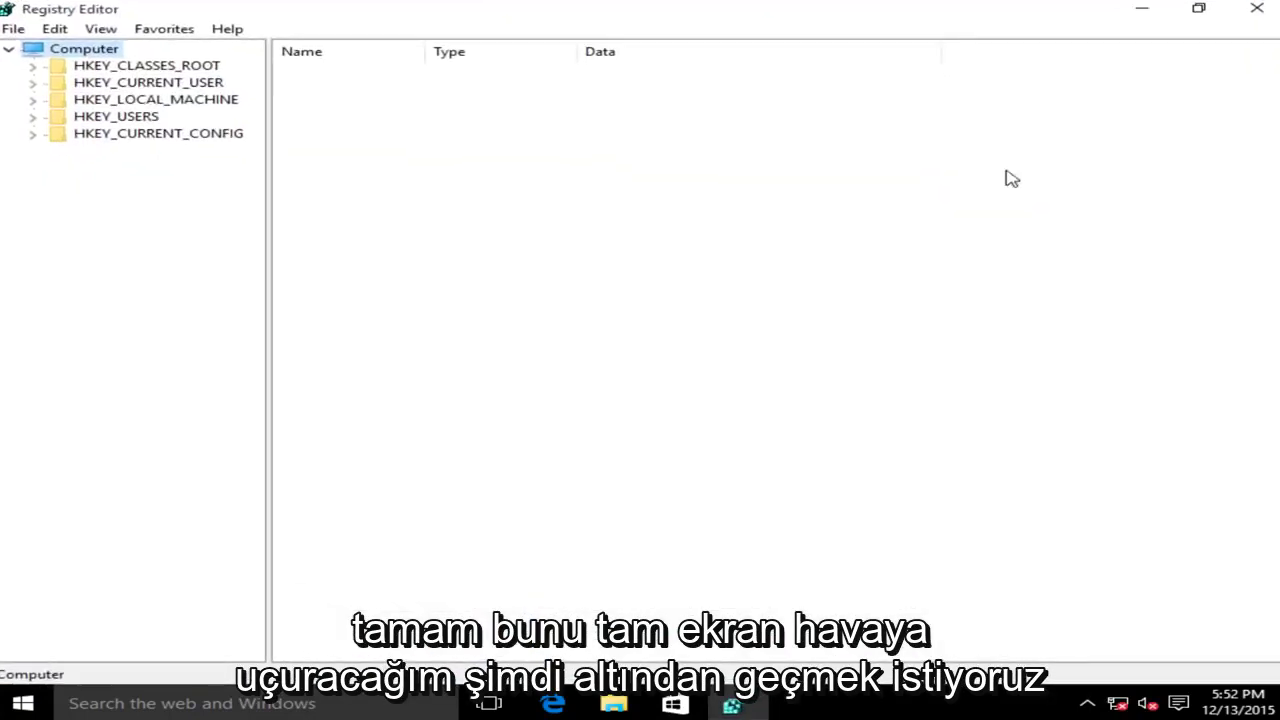
pyautogui.click(62, 85)
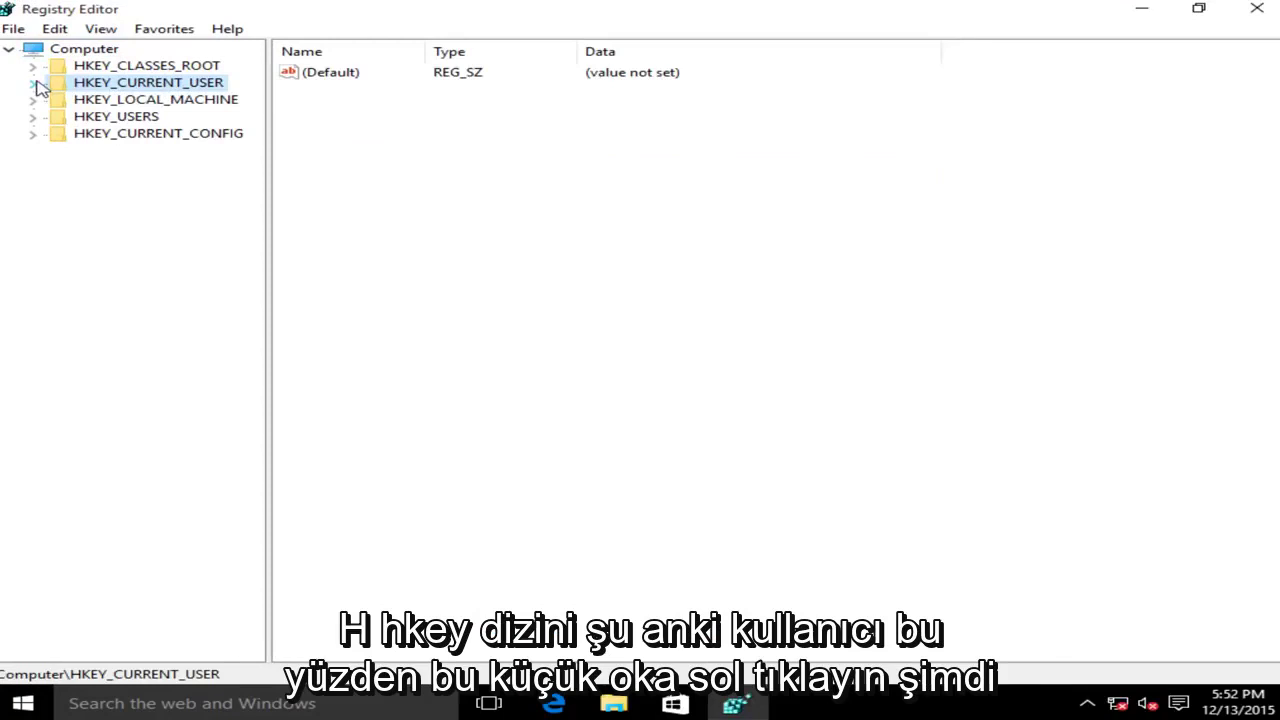
pyautogui.click(33, 84)
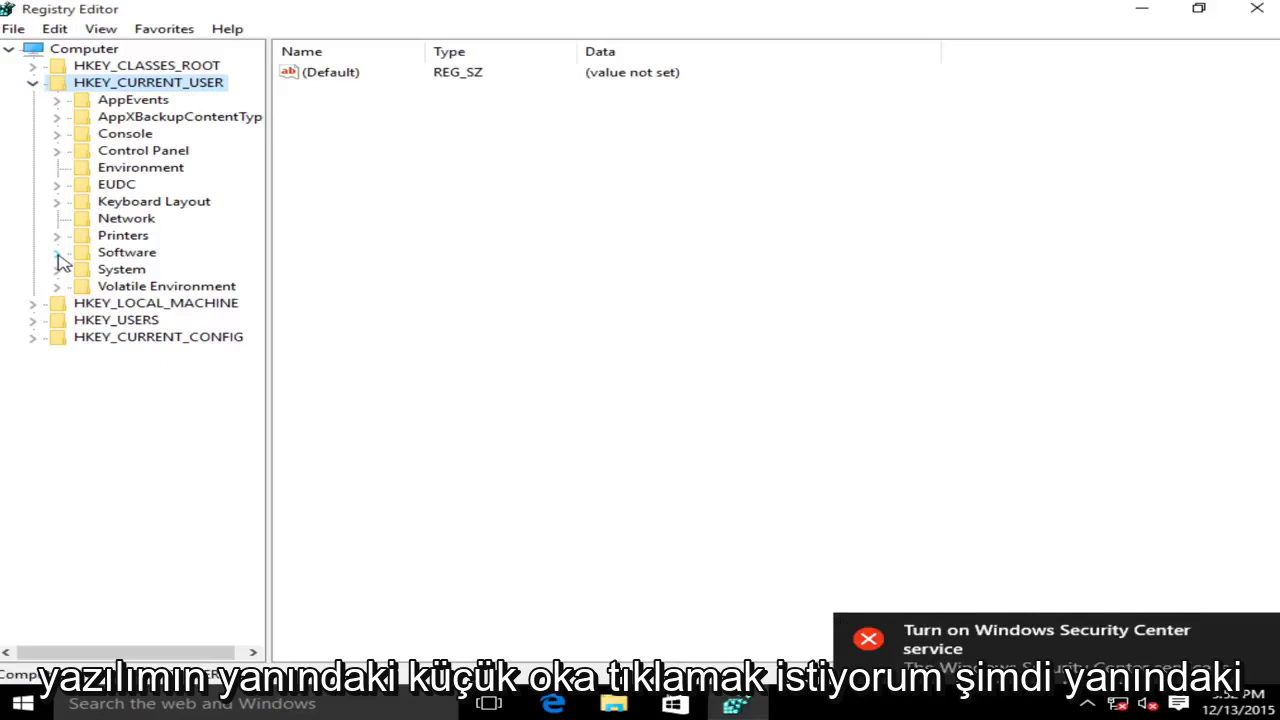
pyautogui.click(57, 254)
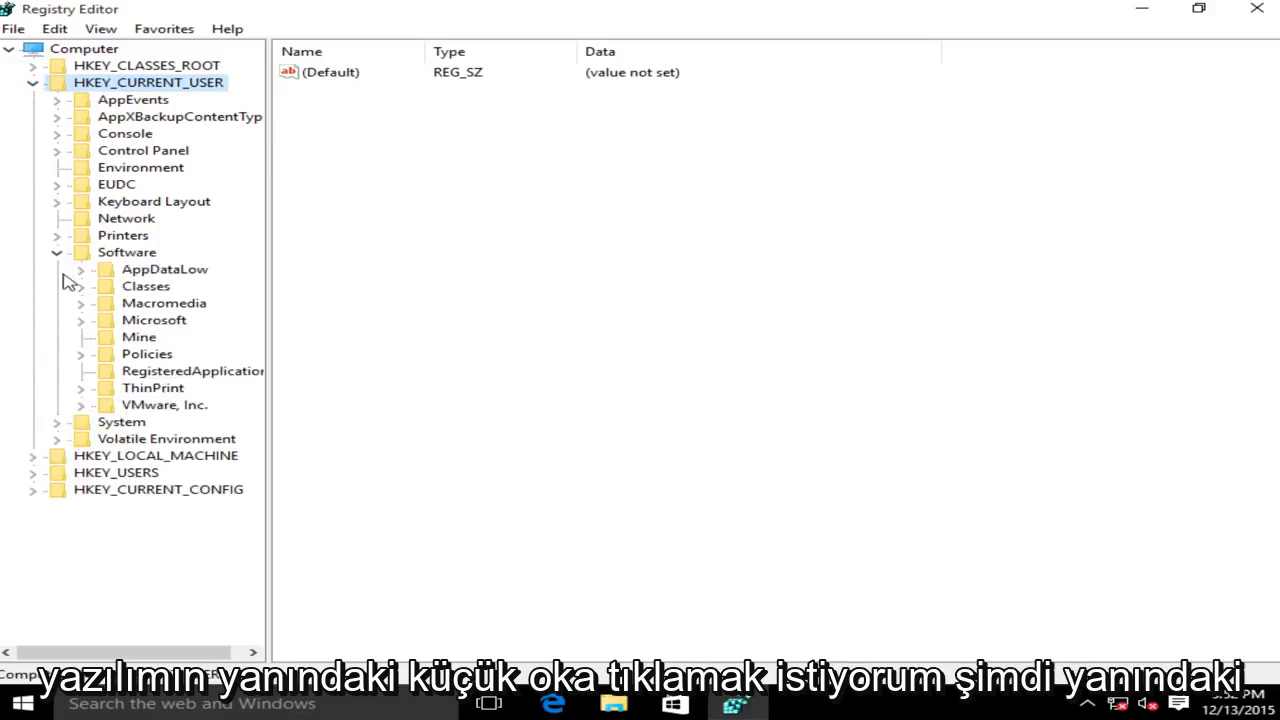
pyautogui.click(81, 321)
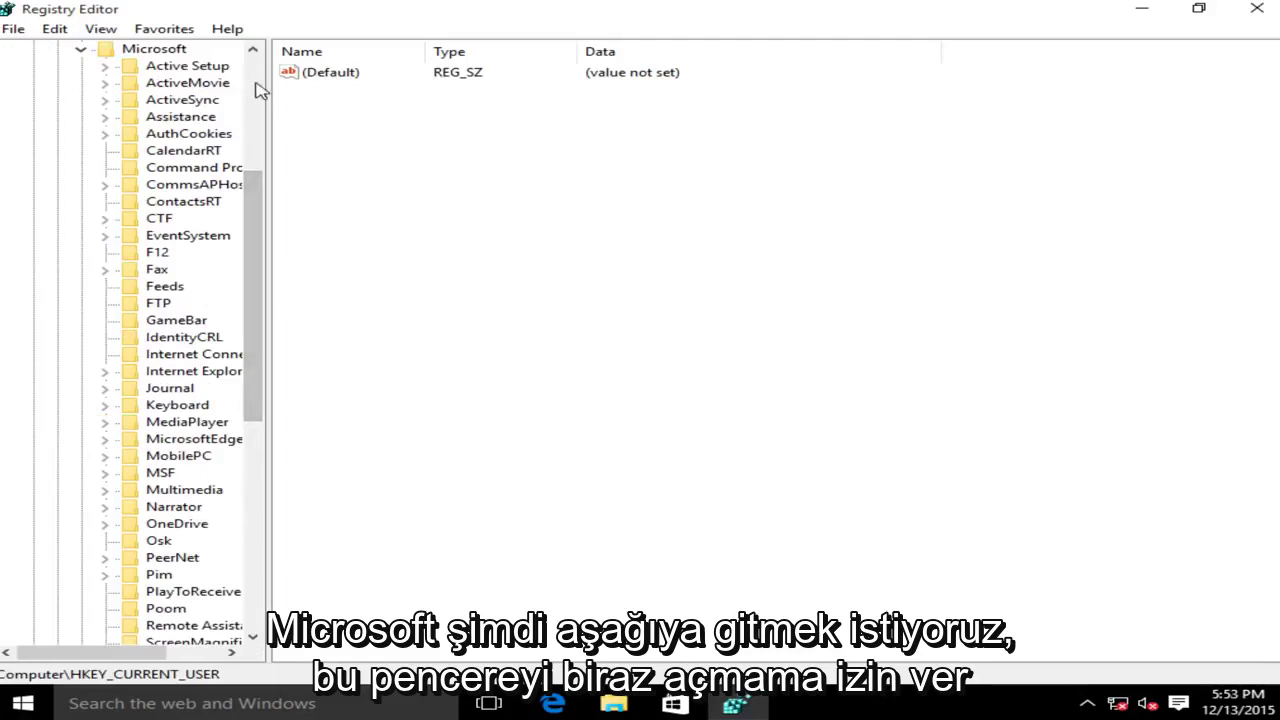
# Widen the key tree, expand Windows > CurrentVersion, and select Internet Settings.
pyautogui.moveTo(268, 79); pyautogui.dragTo(368, 77)
pyautogui.moveTo(340, 255); pyautogui.dragTo(354, 423)
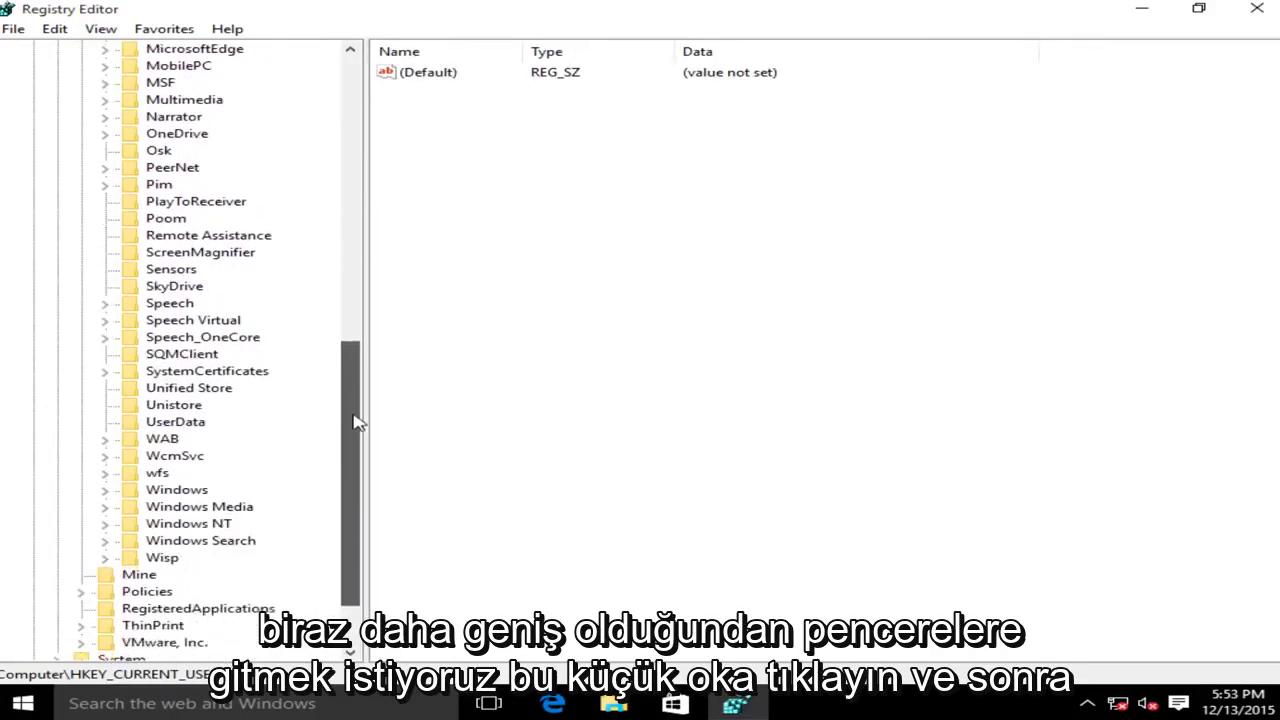
pyautogui.click(160, 490)
pyautogui.click(105, 490)
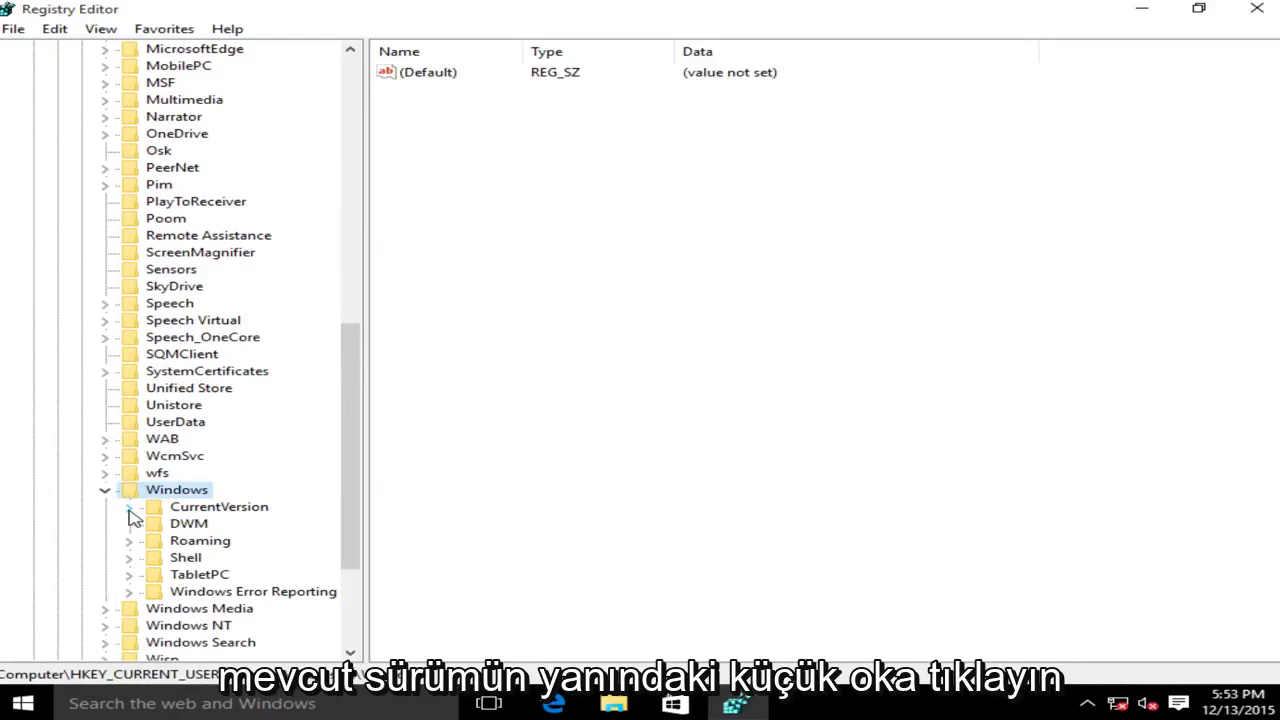
pyautogui.click(130, 509)
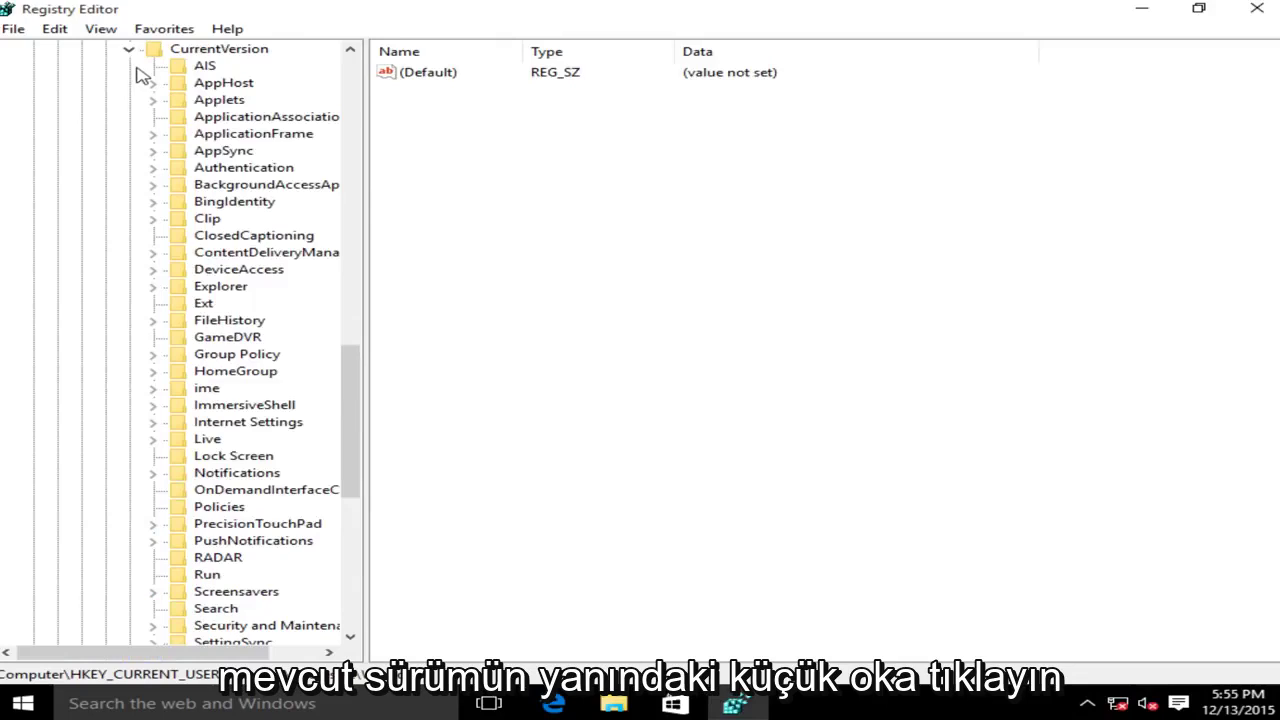
pyautogui.click(157, 430)
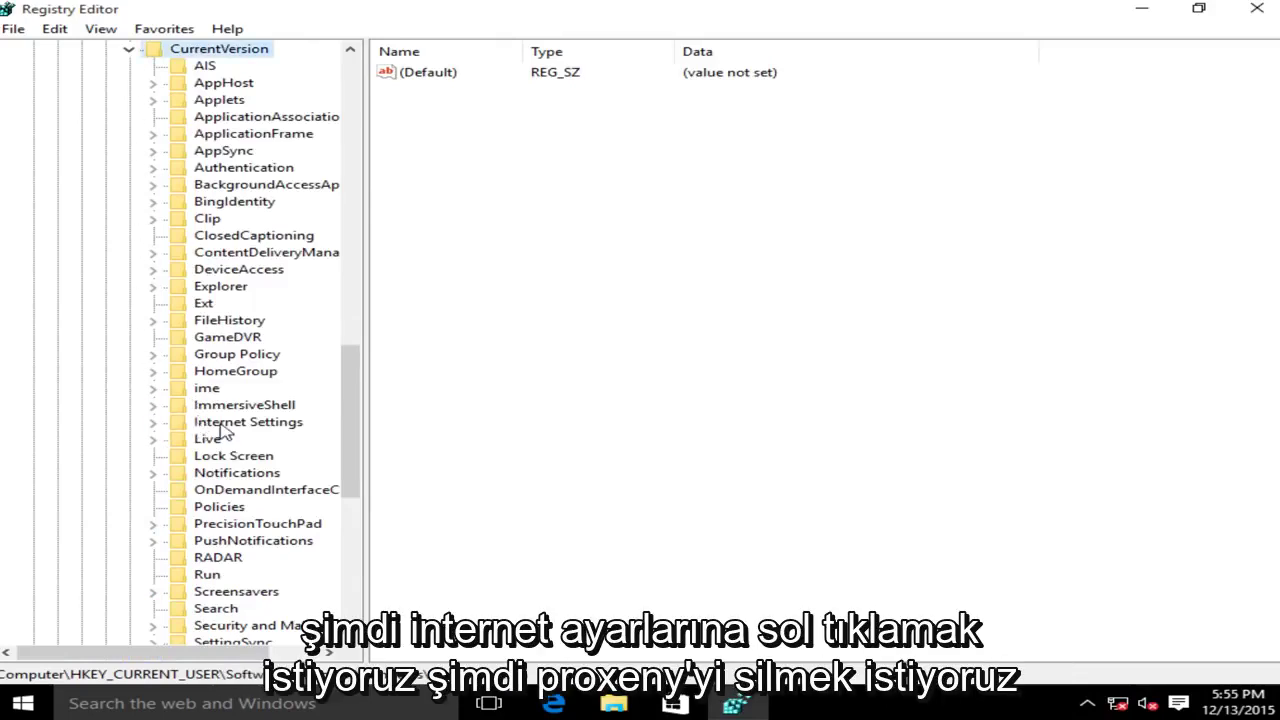
pyautogui.click(226, 430)
# Delete the ProxyEnable value from Internet Settings, confirming with Yes.
pyautogui.click(415, 199)
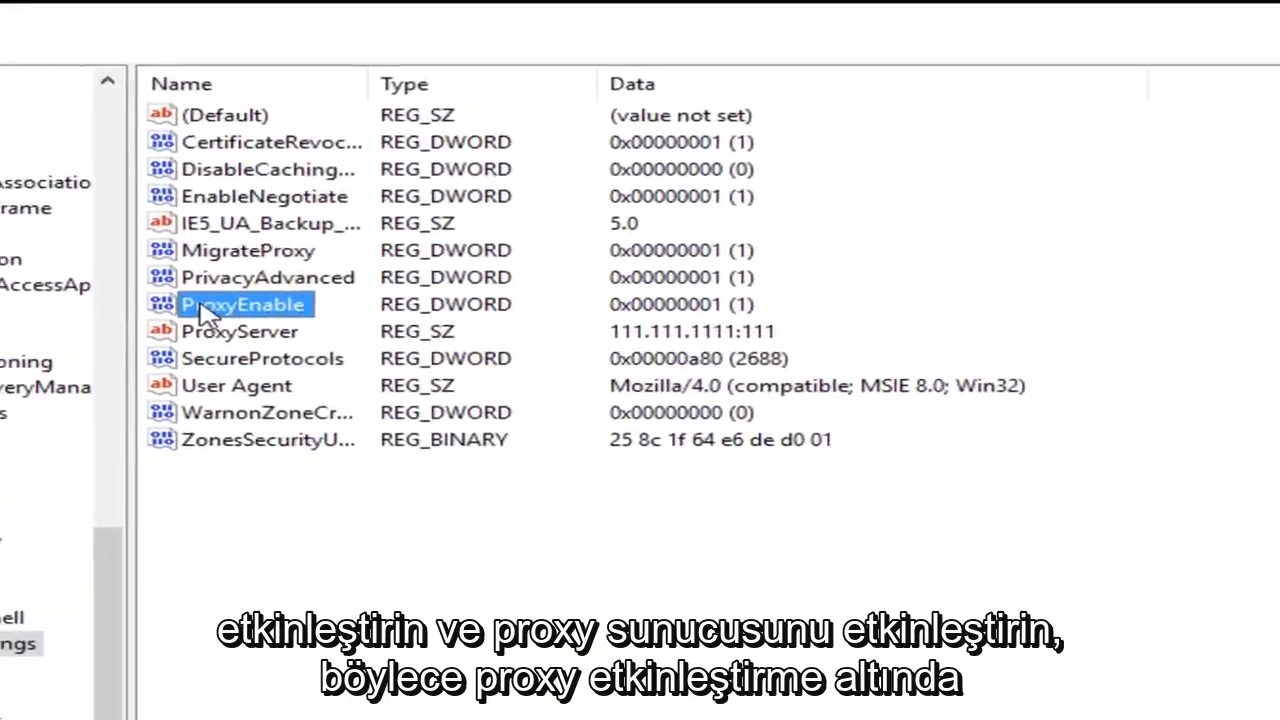
pyautogui.click(157, 368)
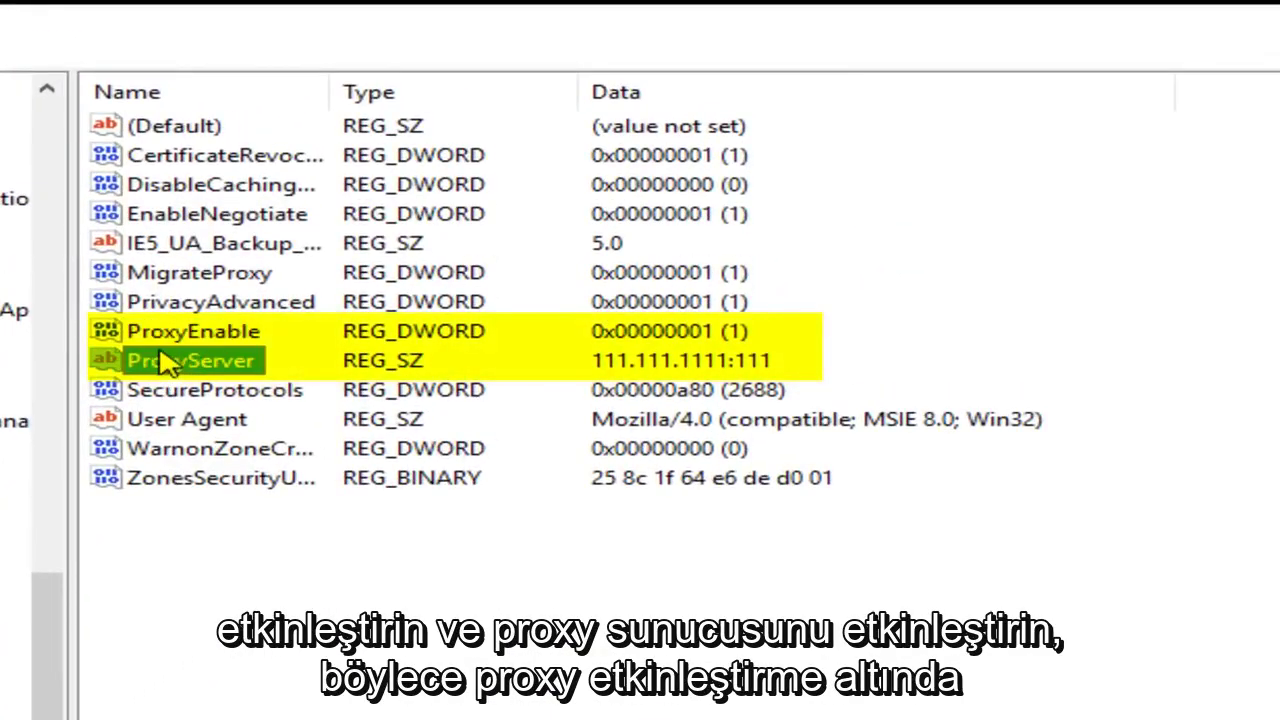
pyautogui.click(163, 342)
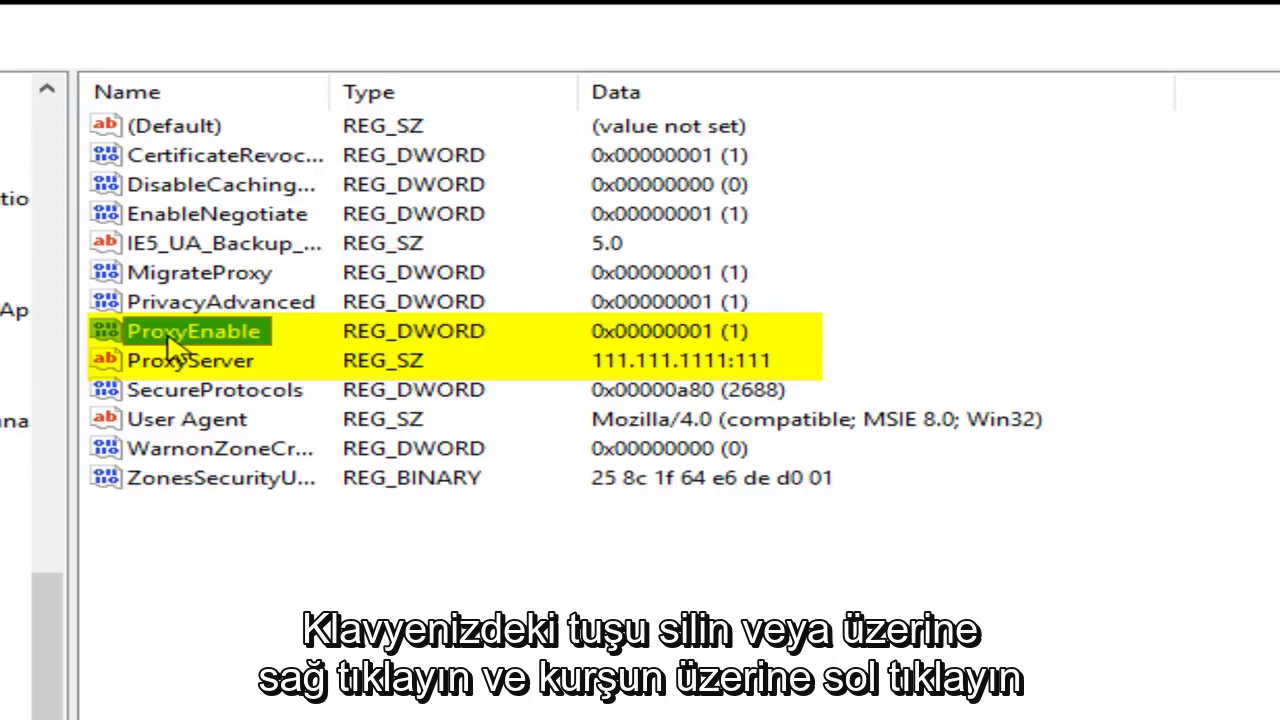
pyautogui.rightClick(172, 345)
pyautogui.click(262, 442)
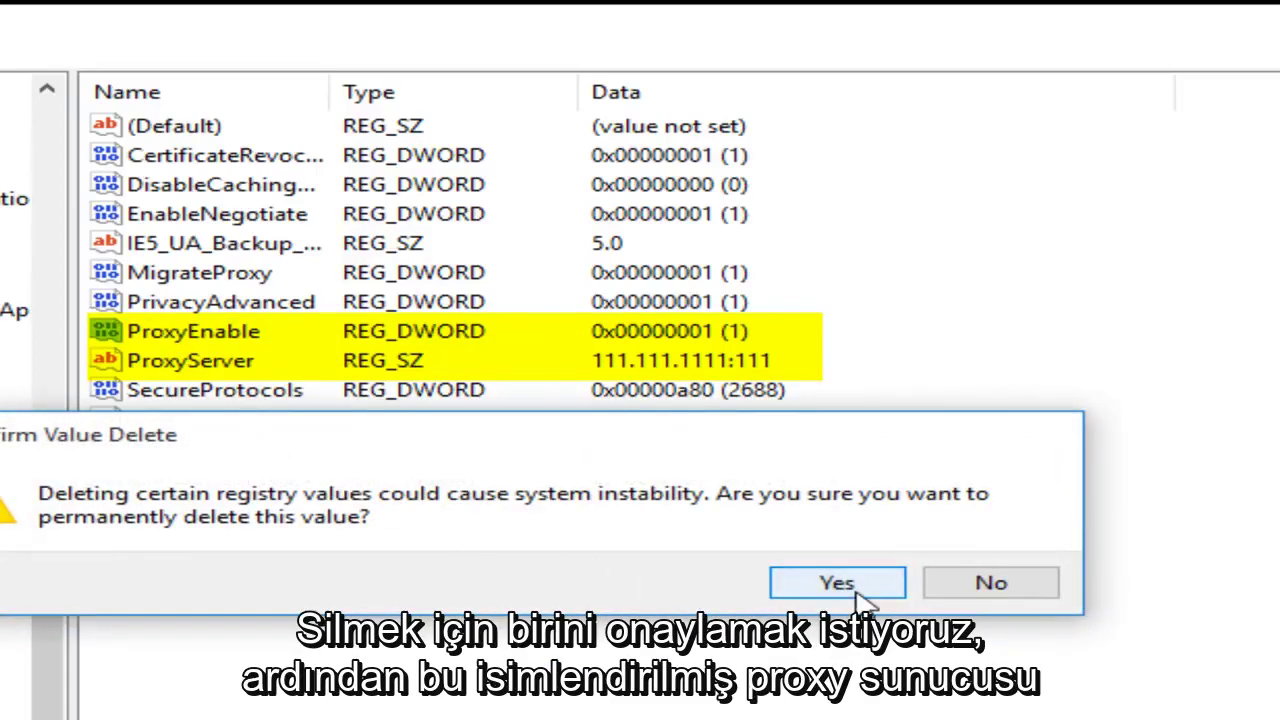
pyautogui.click(862, 583)
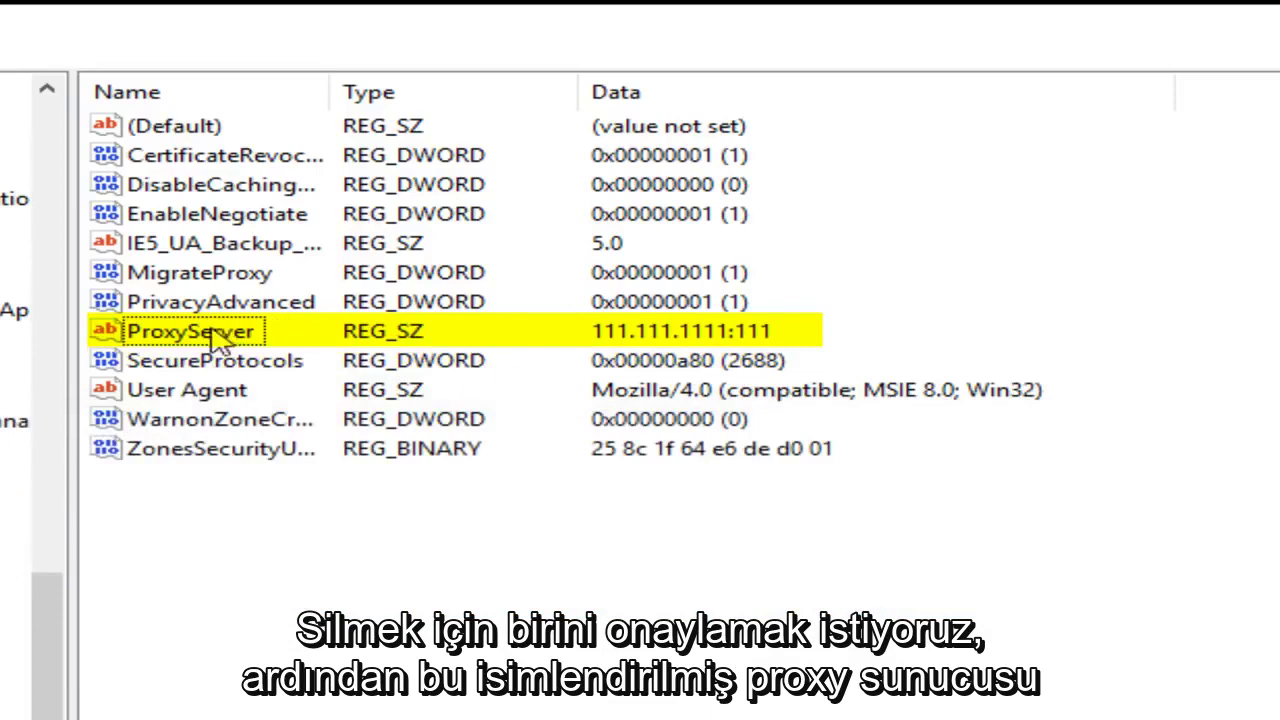
# Delete the ProxyServer value from Internet Settings, confirming with Yes.
pyautogui.click(185, 340)
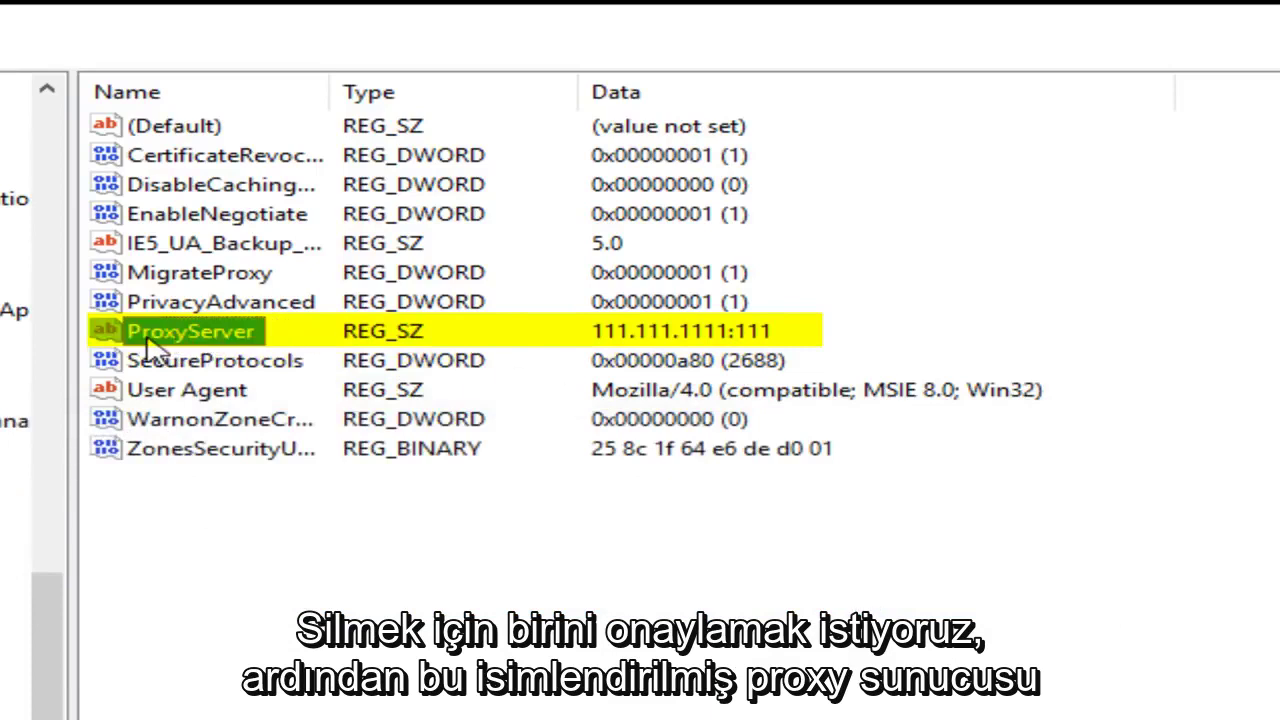
pyautogui.rightClick(198, 338)
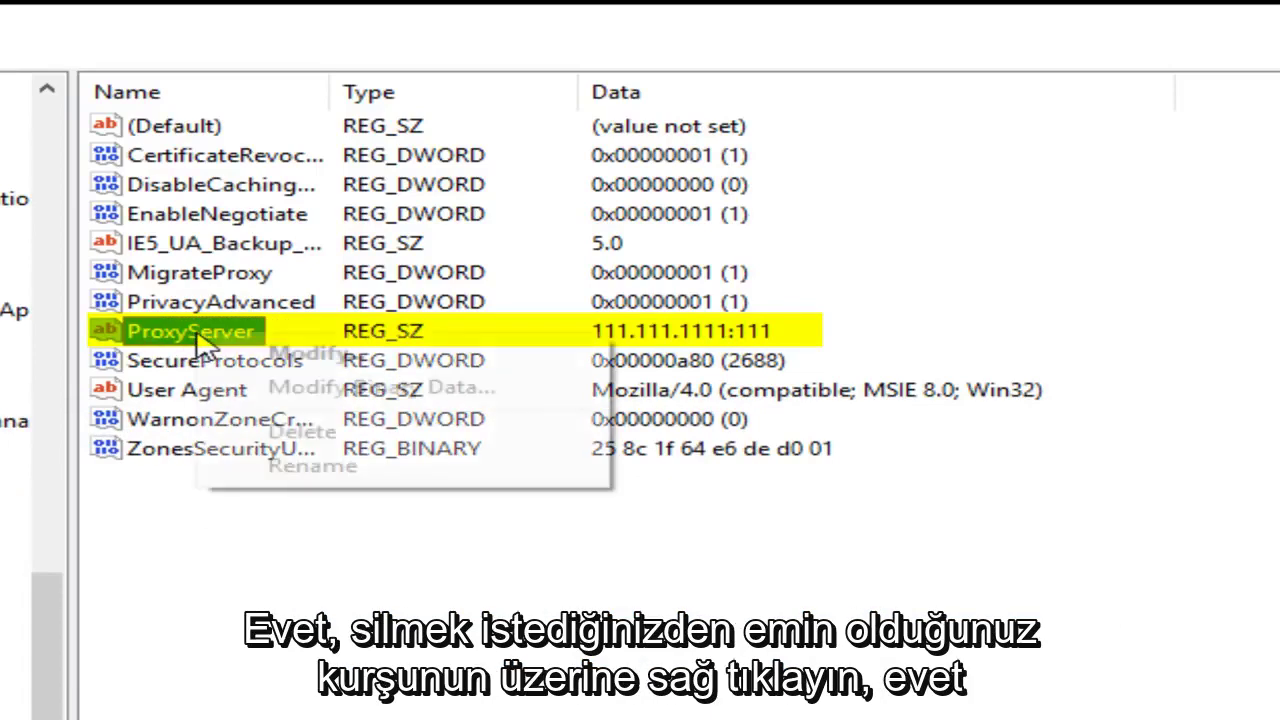
pyautogui.click(302, 440)
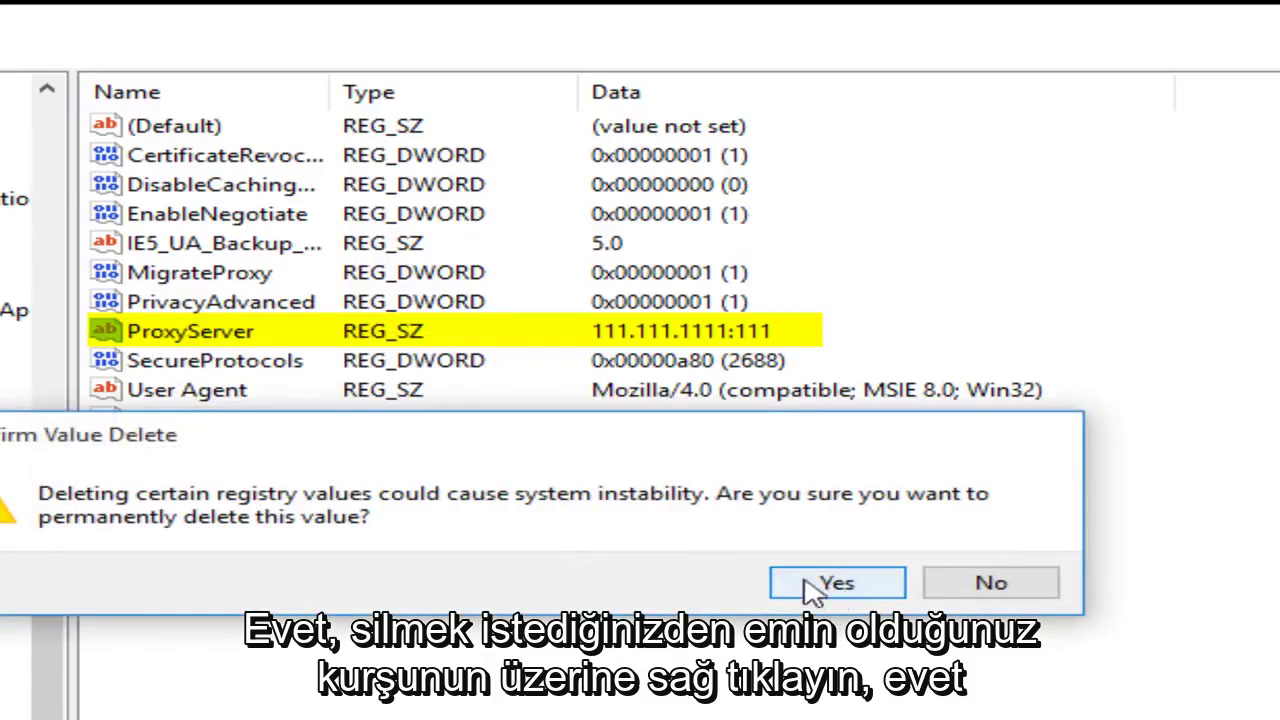
pyautogui.click(838, 584)
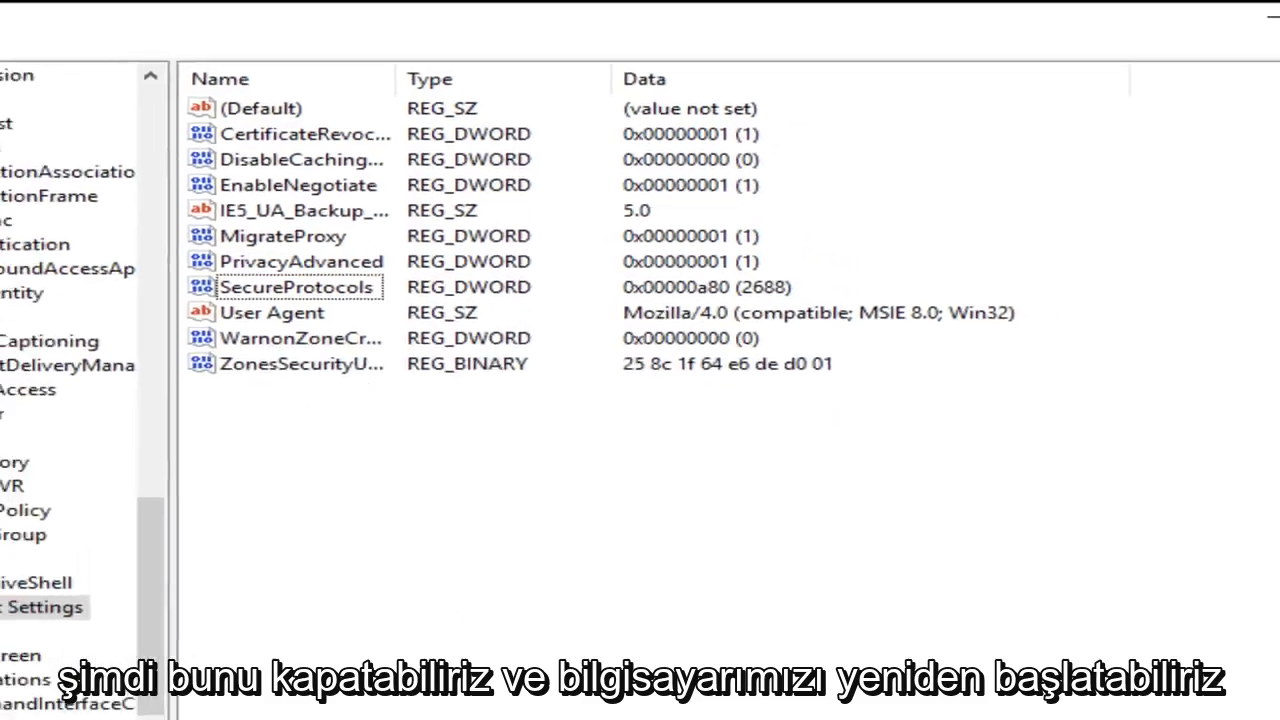
# Close Registry Editor and restart Windows from the Start right-click shutdown menu.
pyautogui.click(1256, 14)
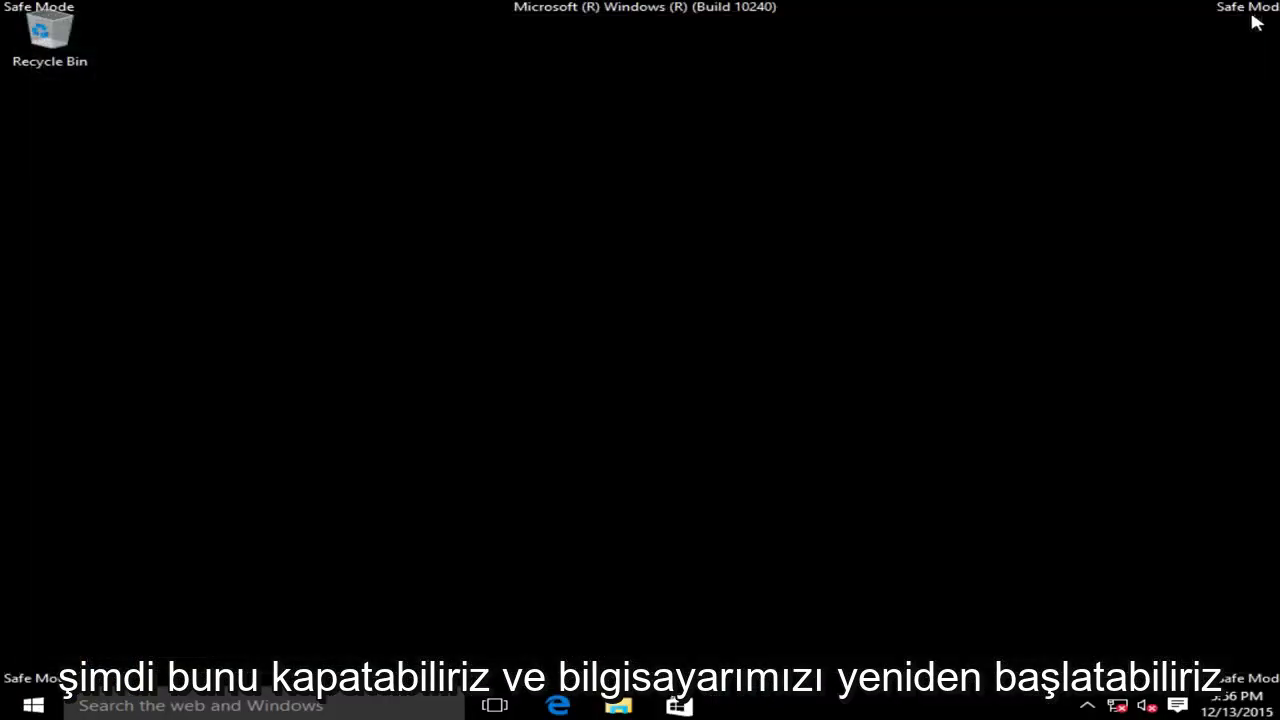
pyautogui.rightClick(30, 706)
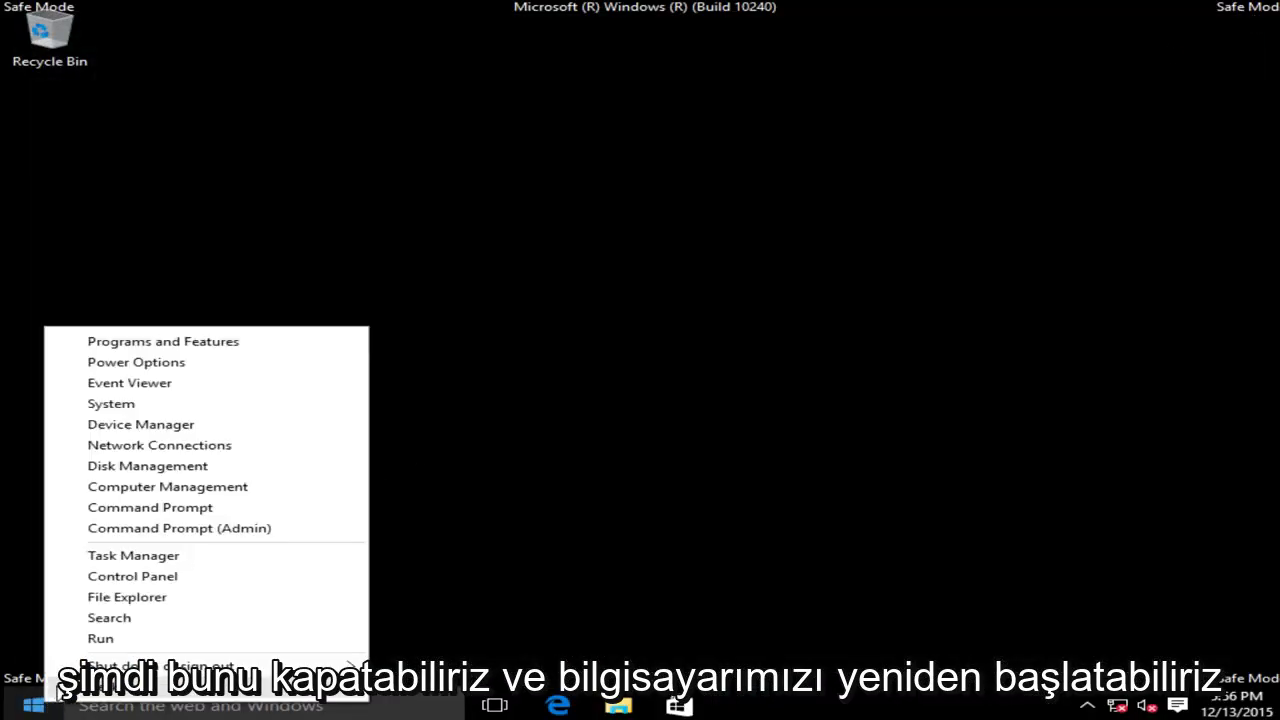
pyautogui.moveTo(90, 666)
pyautogui.click(428, 707)
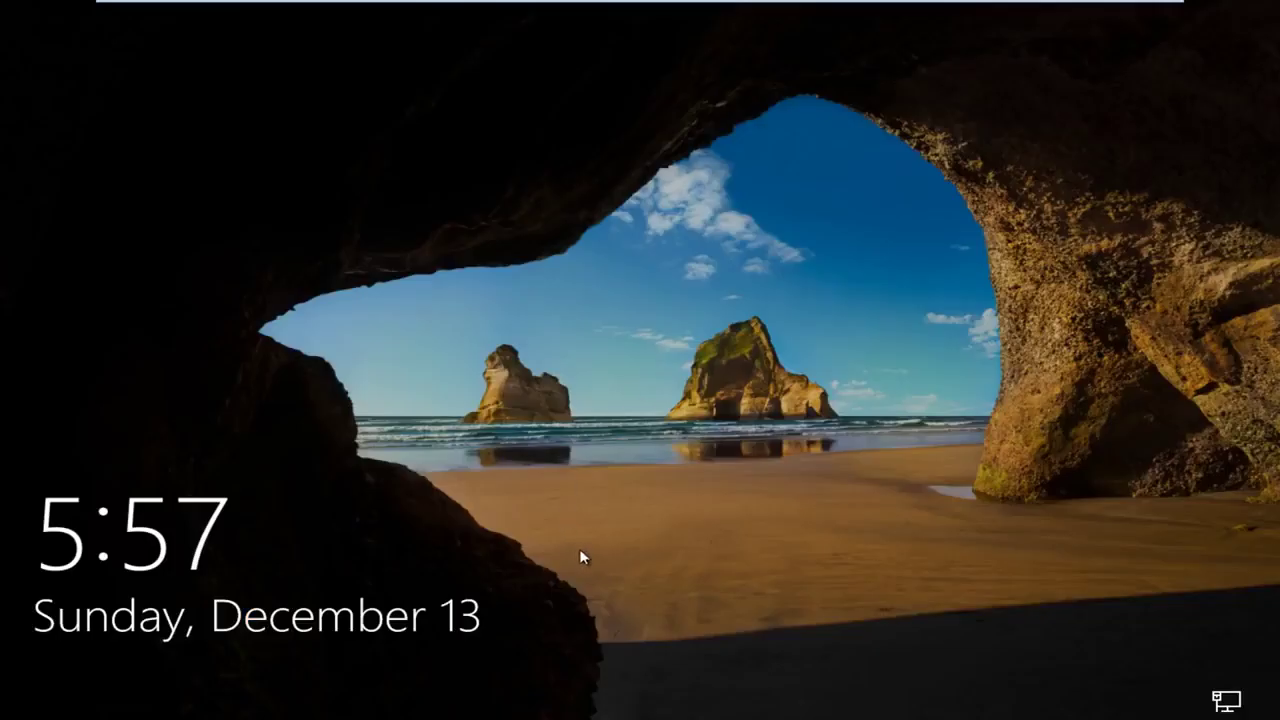
# Dismiss the lock screen and sign in with the account password.
pyautogui.moveTo(578, 551); pyautogui.dragTo(640, 672)
pyautogui.click(640, 679)
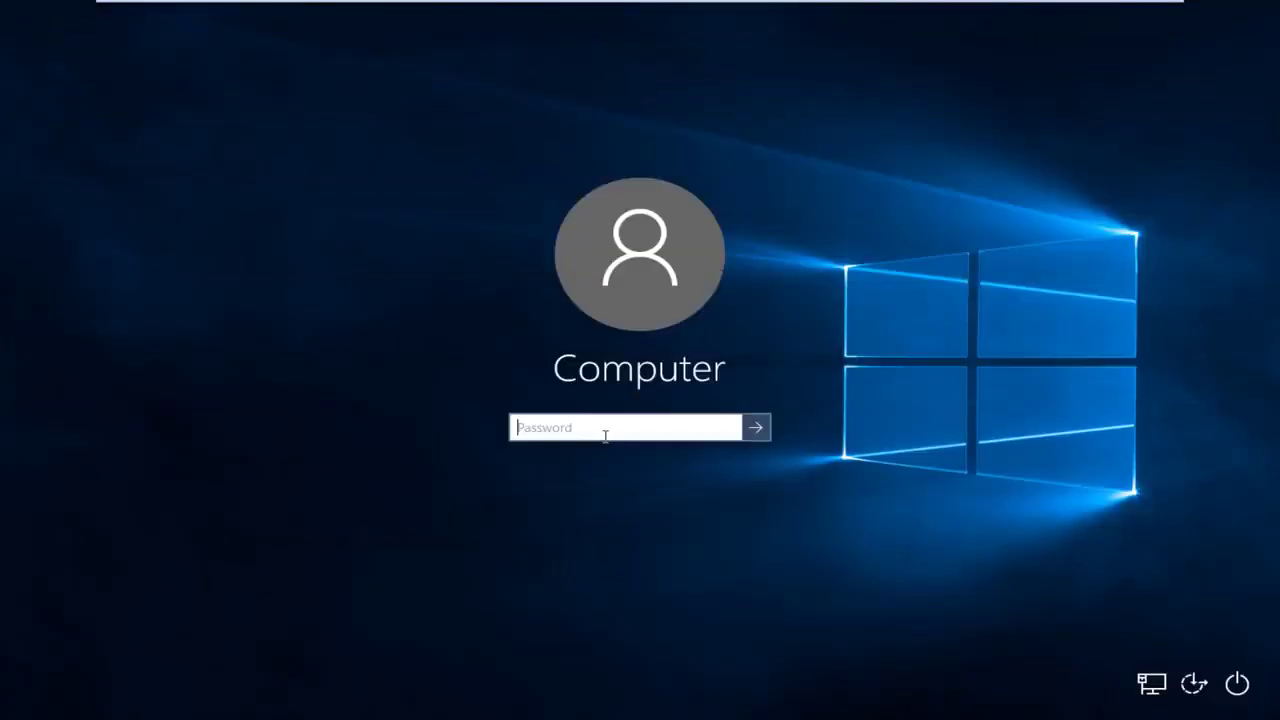
pyautogui.write('123456')
pyautogui.press('Return')
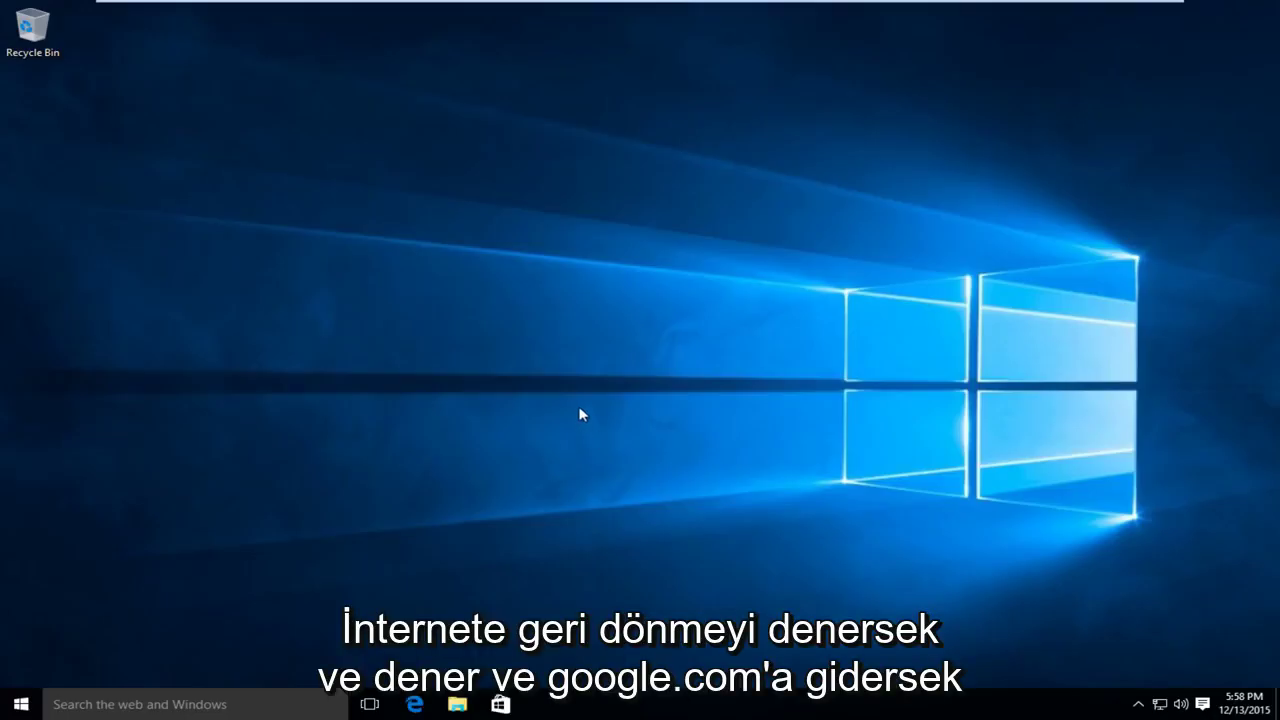
# Start Edge from the taskbar and browse to google.com.
pyautogui.click(417, 704)
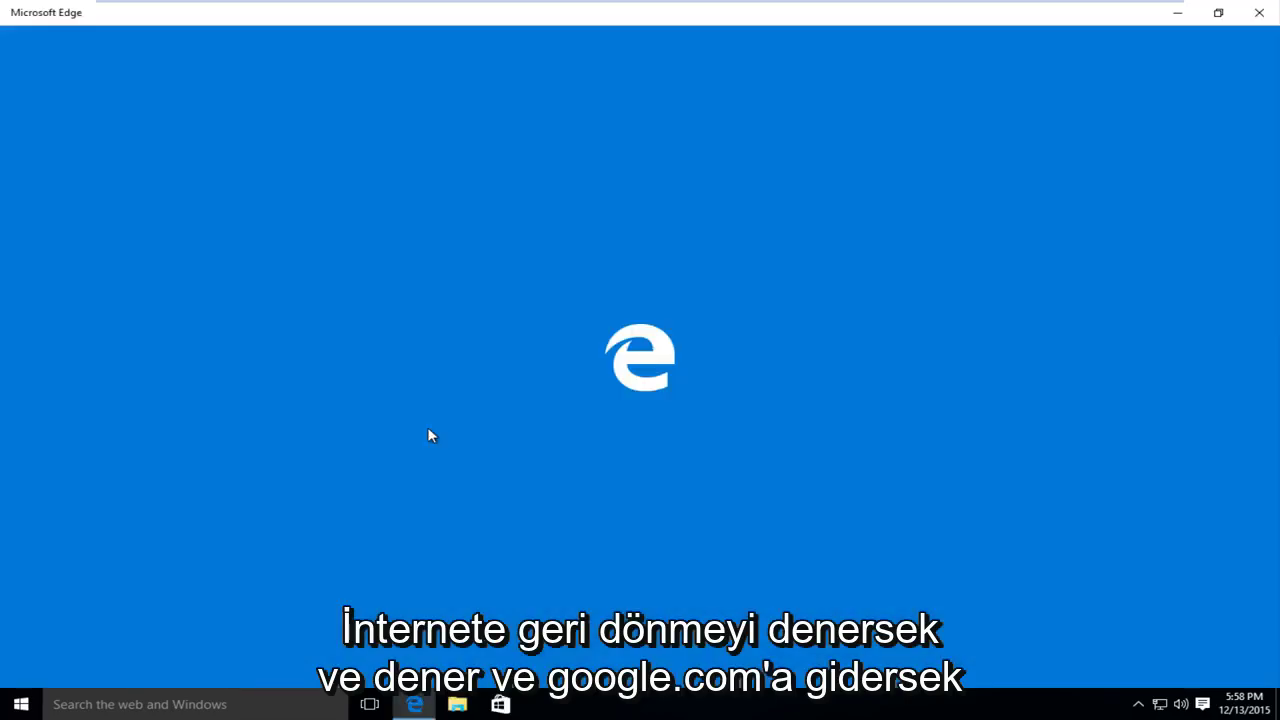
pyautogui.write('goog')
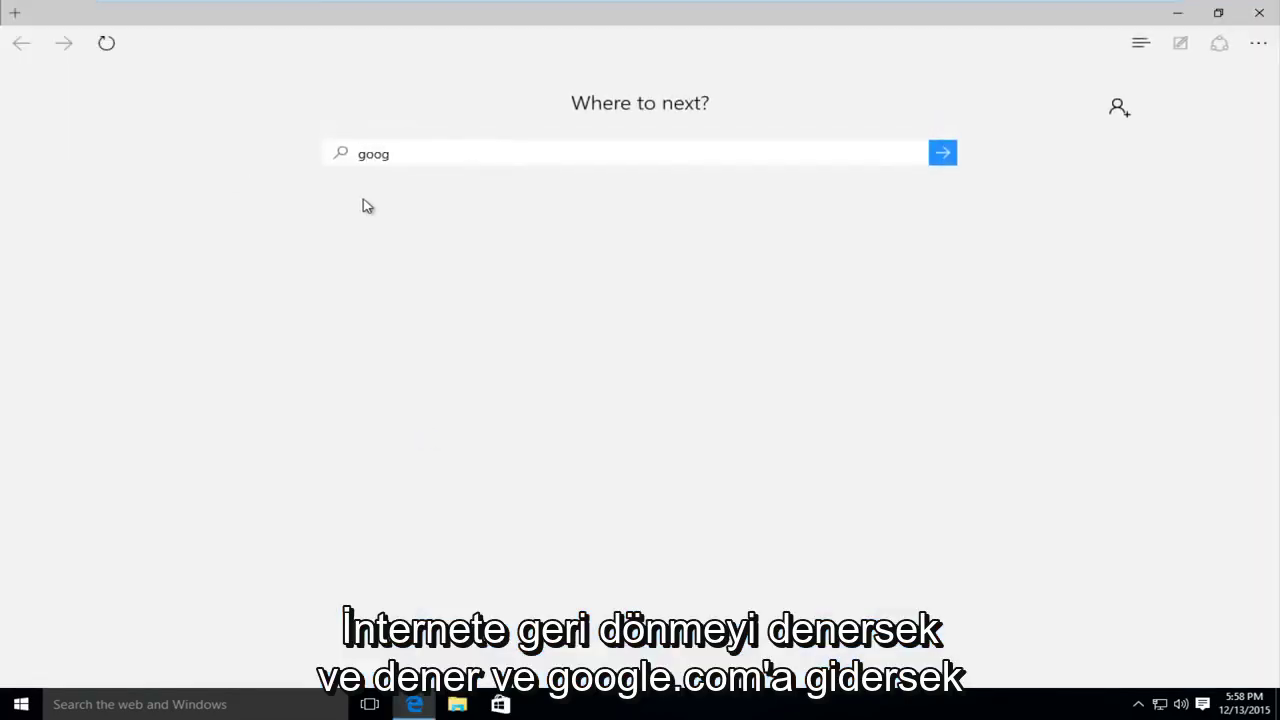
pyautogui.write('le.com')
pyautogui.press('Return')
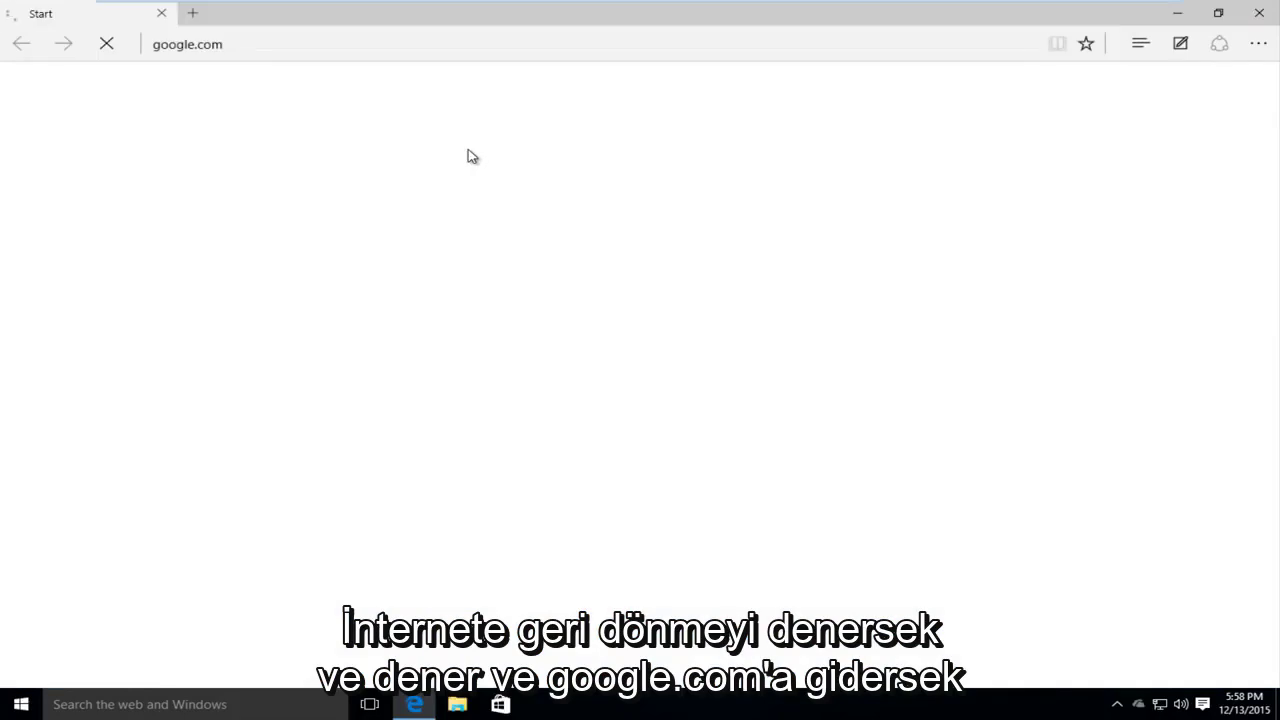